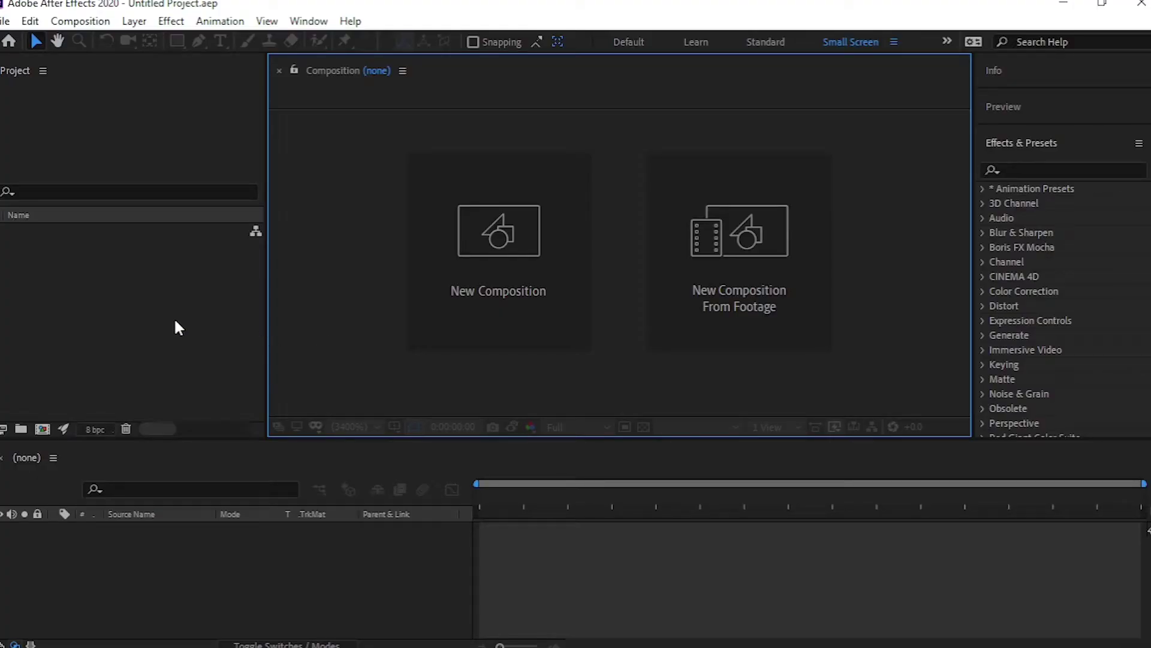
- Select the empty Project panel of the untitled project
click(175, 321)
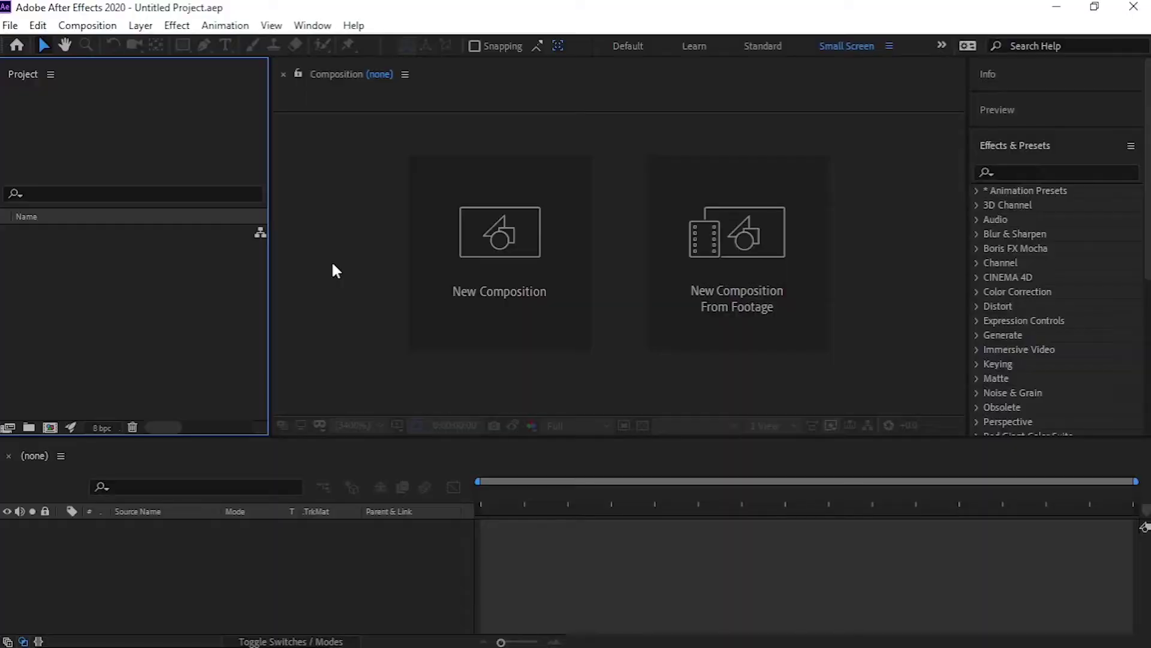
- Start a new, empty project from the File menu
click(10, 26)
mouse_move(28, 41)
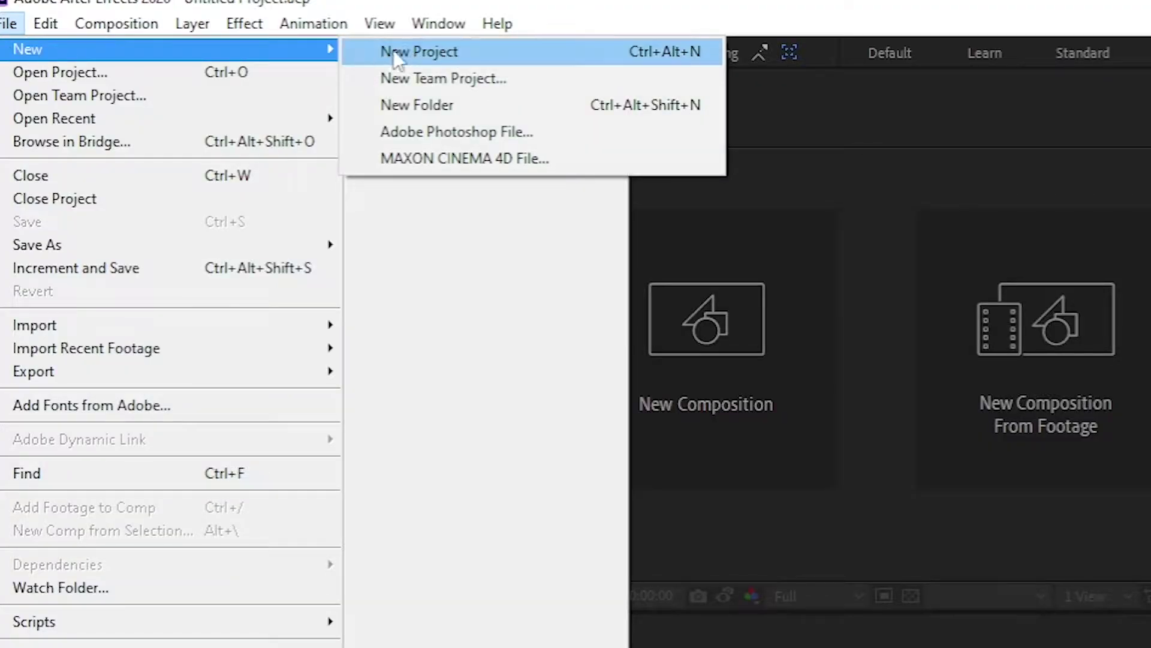
click(396, 56)
- Create Comp 1 with a 15-second duration and Full resolution
click(654, 360)
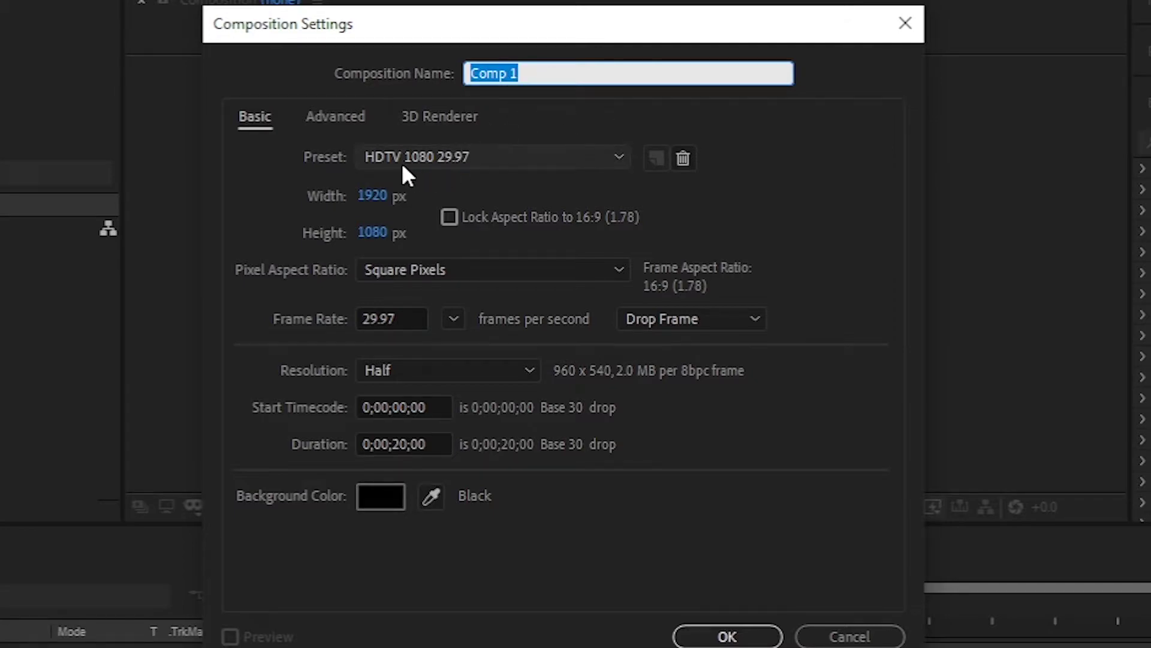
click(399, 445)
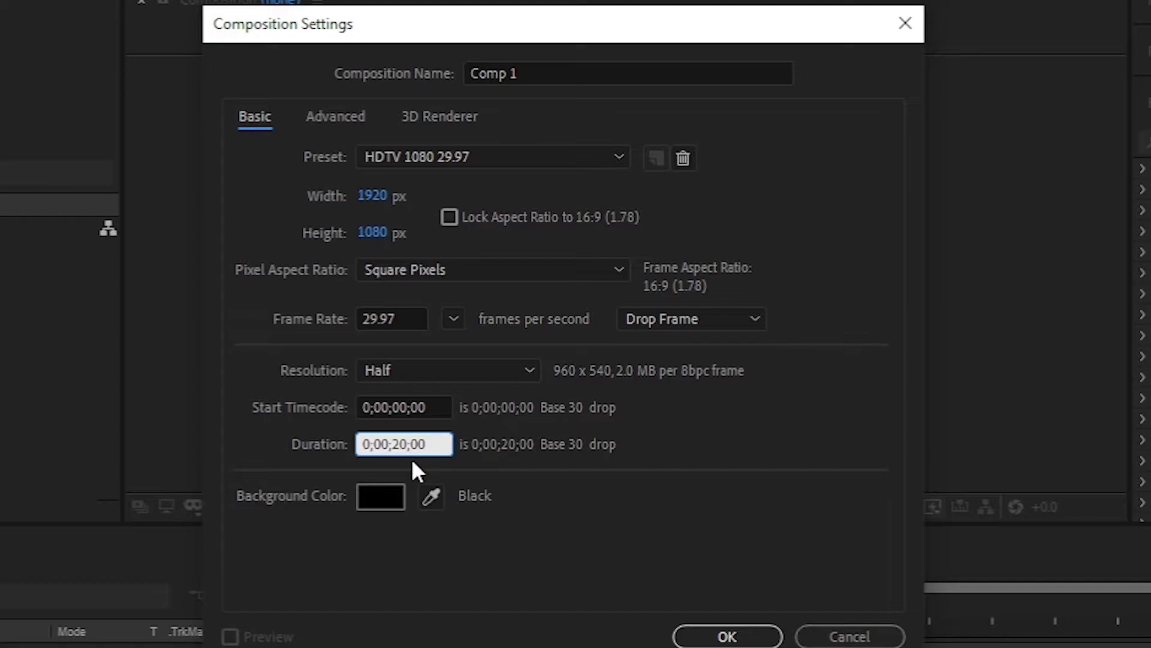
key(BackSpace)
key(BackSpace)
text(15)
click(411, 370)
click(396, 393)
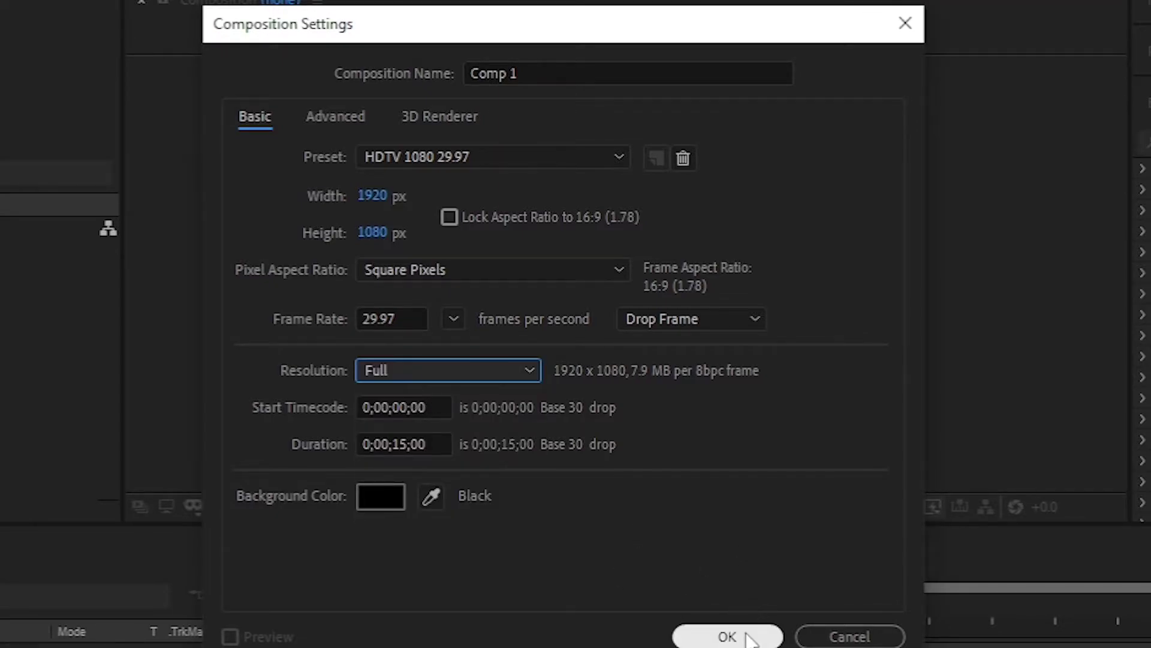
click(727, 636)
- Import the C1163 clip into the project
double_click(246, 276)
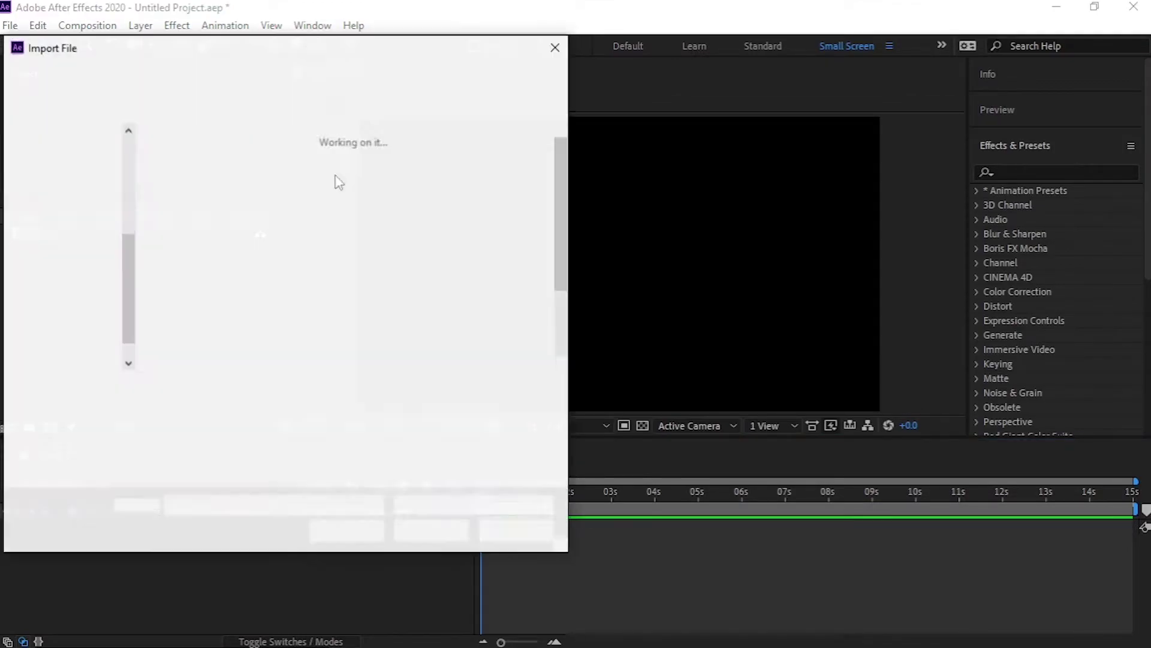
click(396, 185)
click(462, 203)
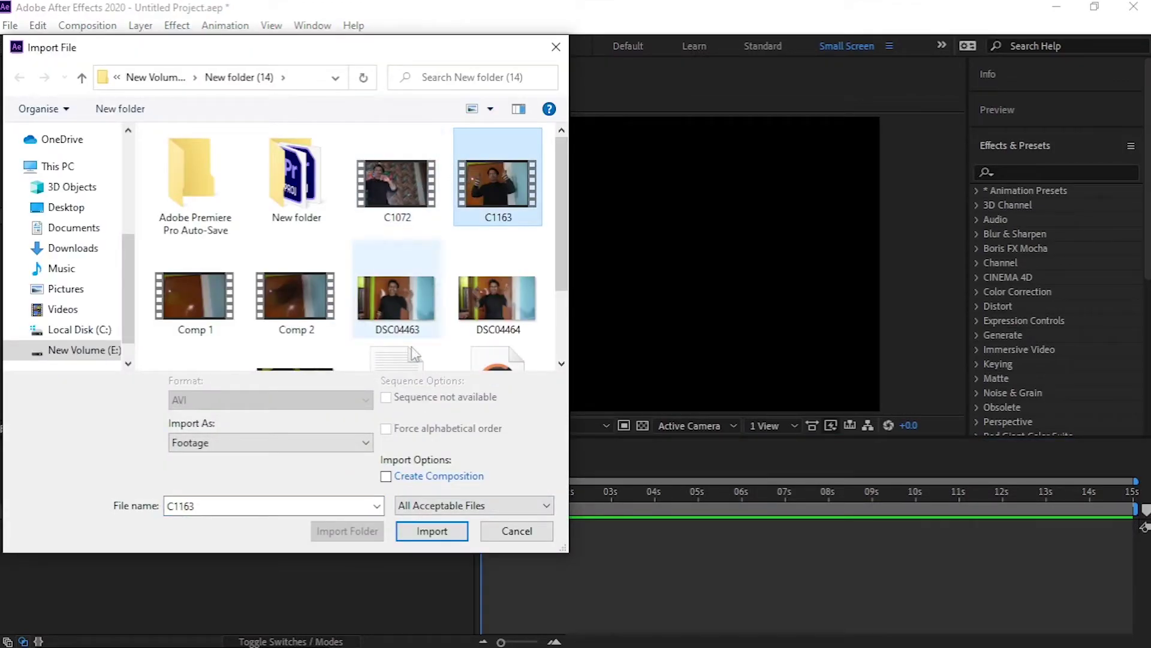
click(432, 530)
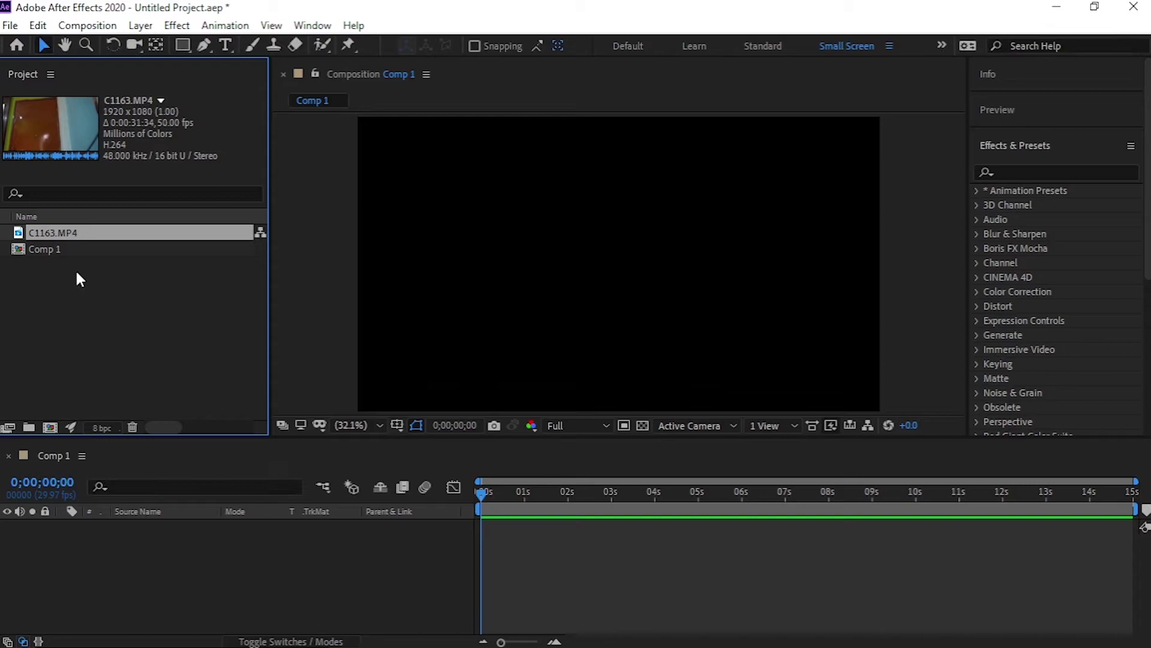
- Add C1163 to Comp 1, split it near 4 seconds, and reorder the two pieces
drag(92, 232, 192, 559)
click(660, 495)
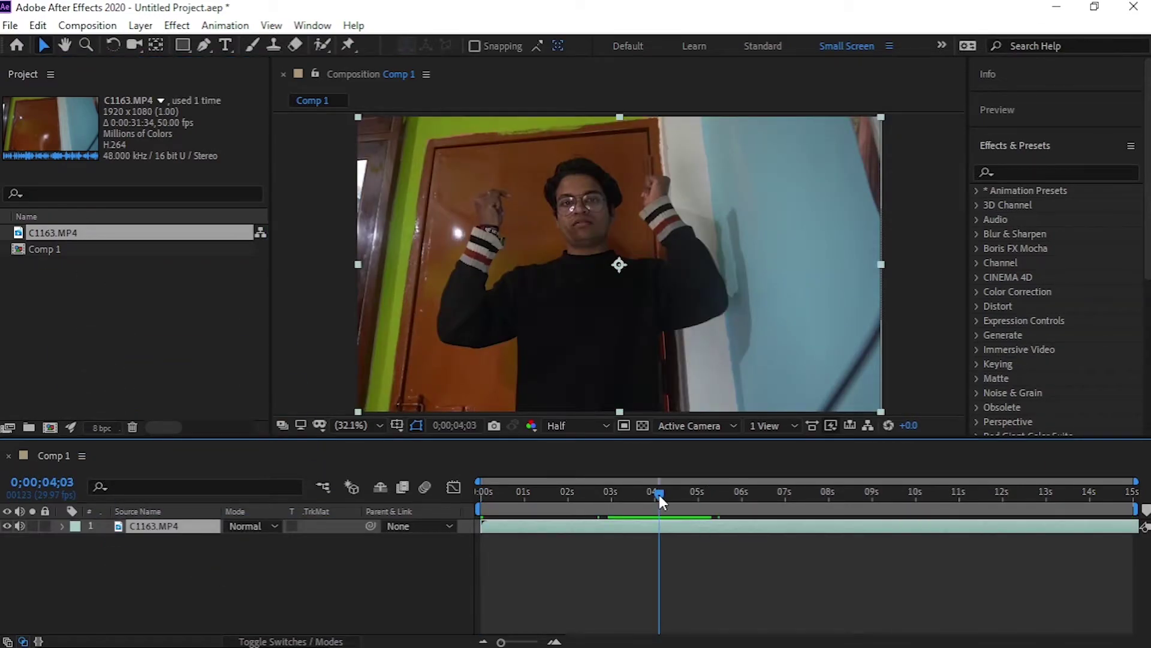
mouse_move(660, 495)
mouse_down()
mouse_move(650, 493)
mouse_move(703, 531)
mouse_up()
key(ctrl+shift+d)
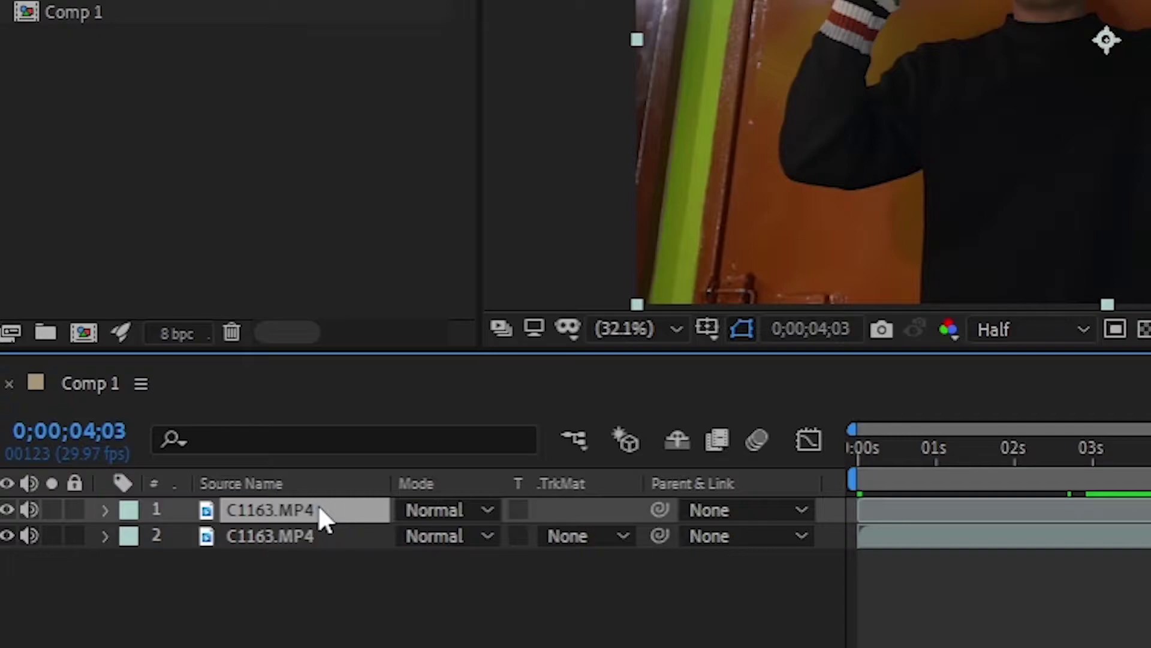
drag(183, 529, 189, 562)
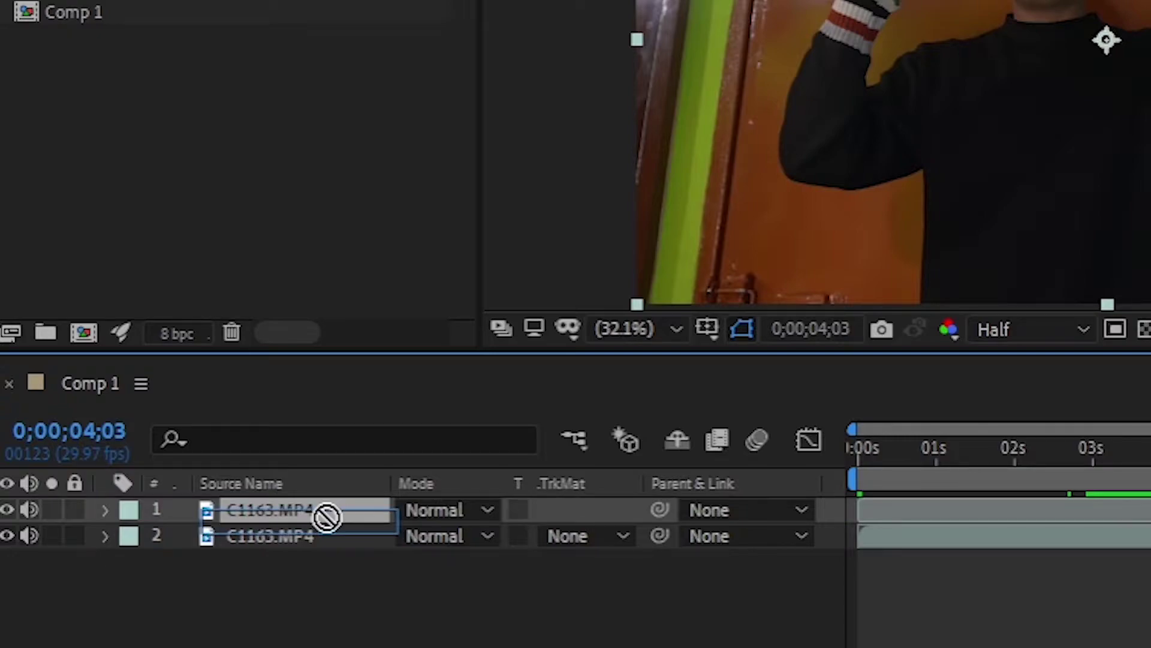
drag(333, 567, 333, 566)
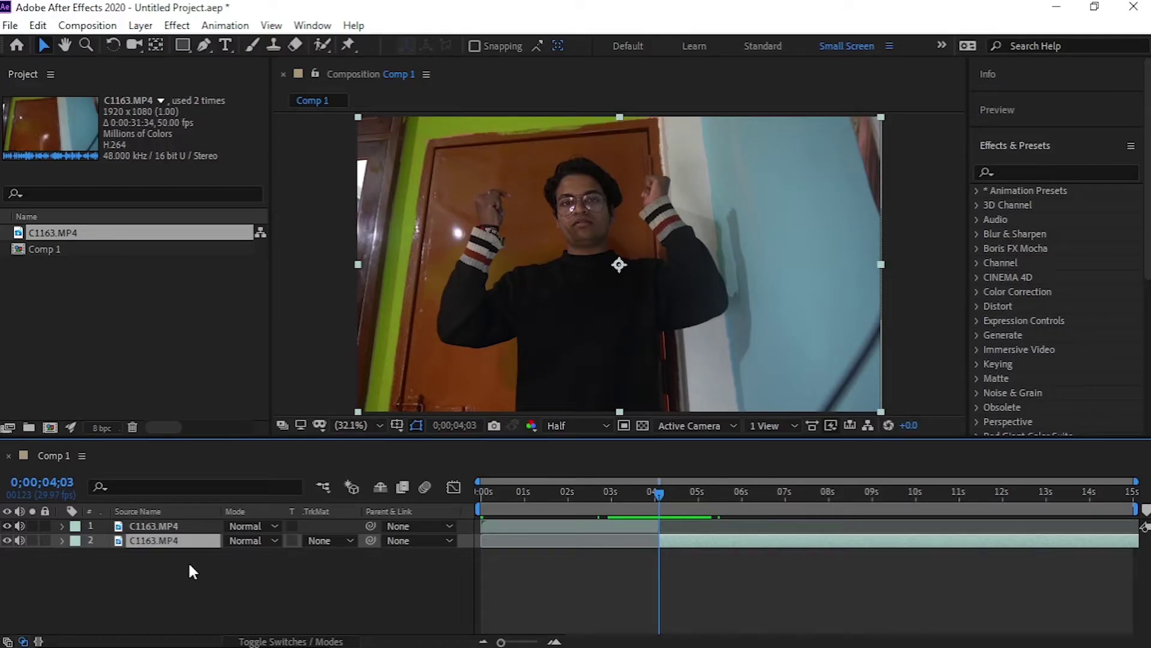
- Split the clip again at 0;00;07;28 and move the last piece to the bottom
drag(661, 498, 822, 502)
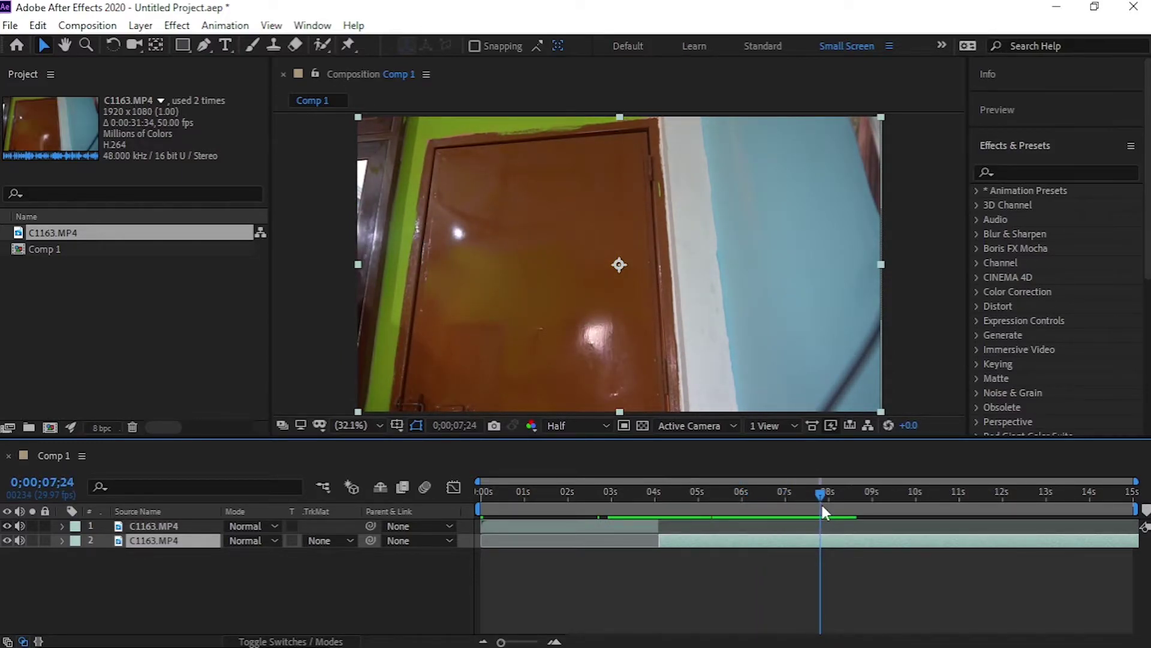
drag(822, 502, 830, 514)
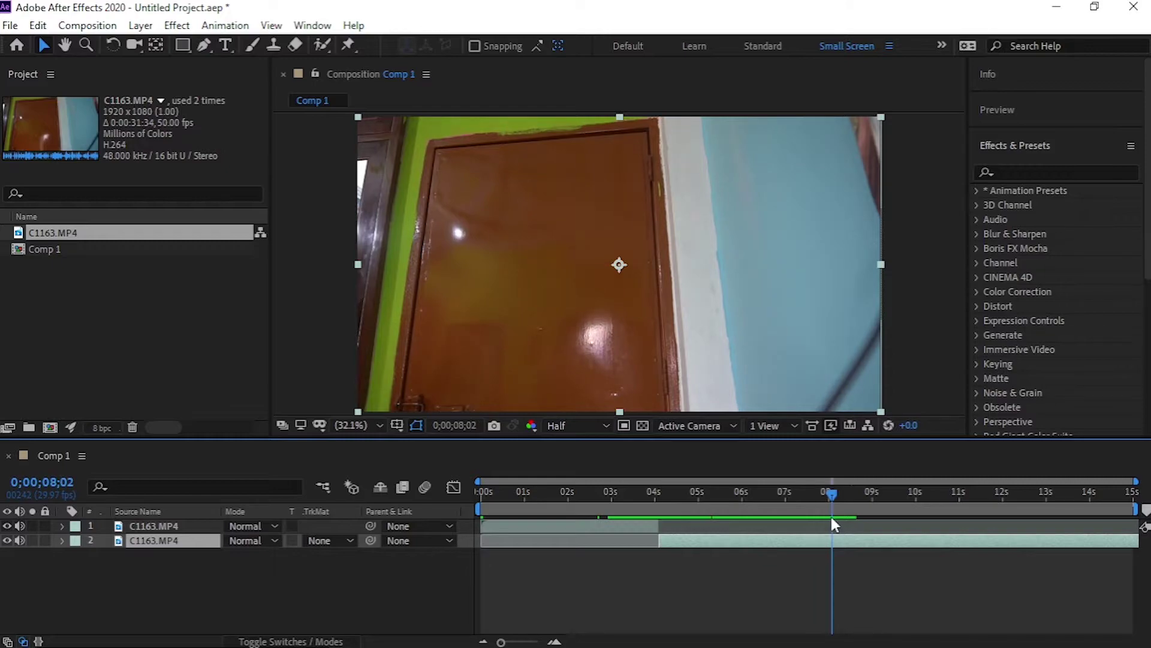
key(ctrl+shift+d)
key(Page_Up)
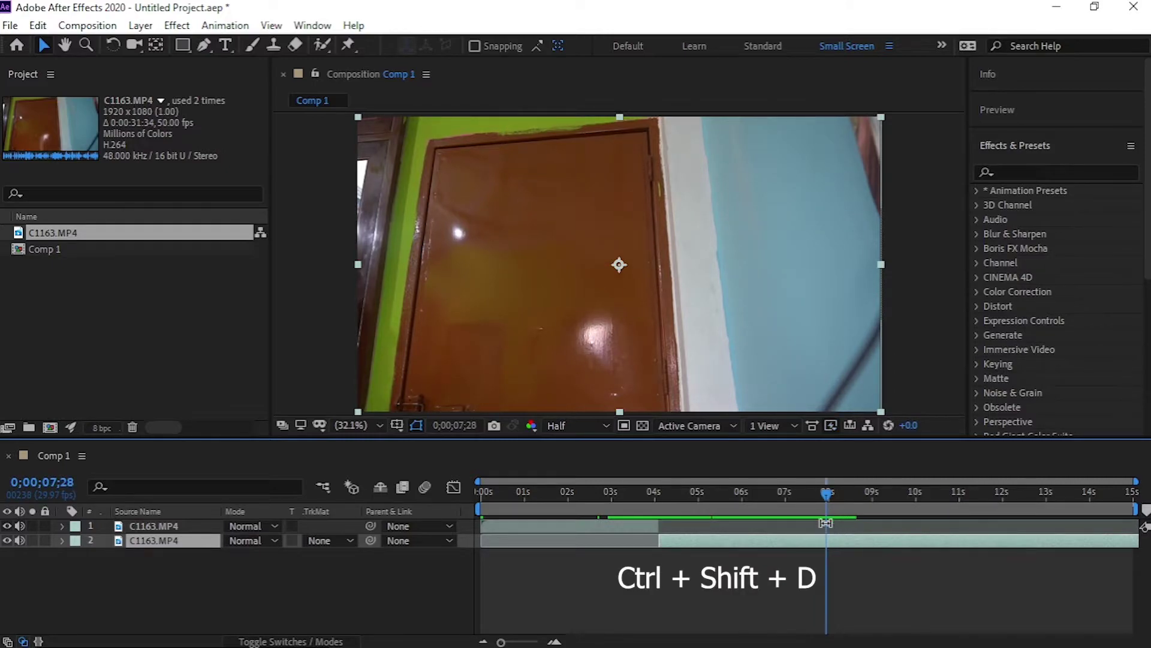
key(ctrl+shift+d)
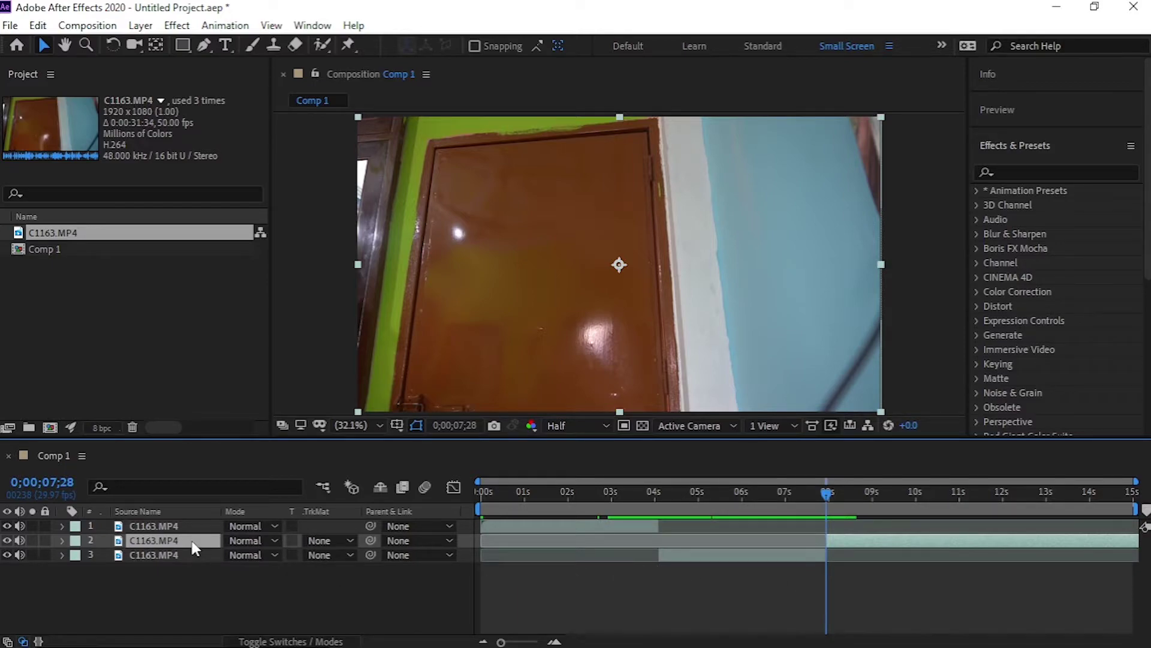
drag(193, 547, 196, 582)
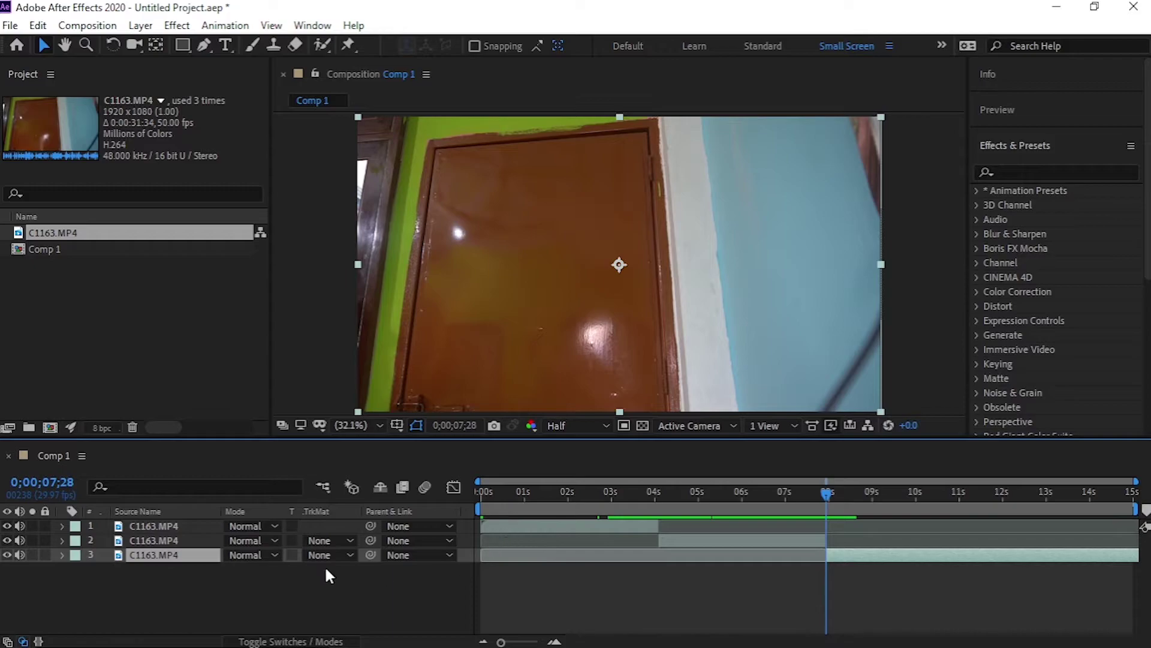
- Rename the top layer to 1 and the second layer to 2
click(162, 526)
right_click(162, 525)
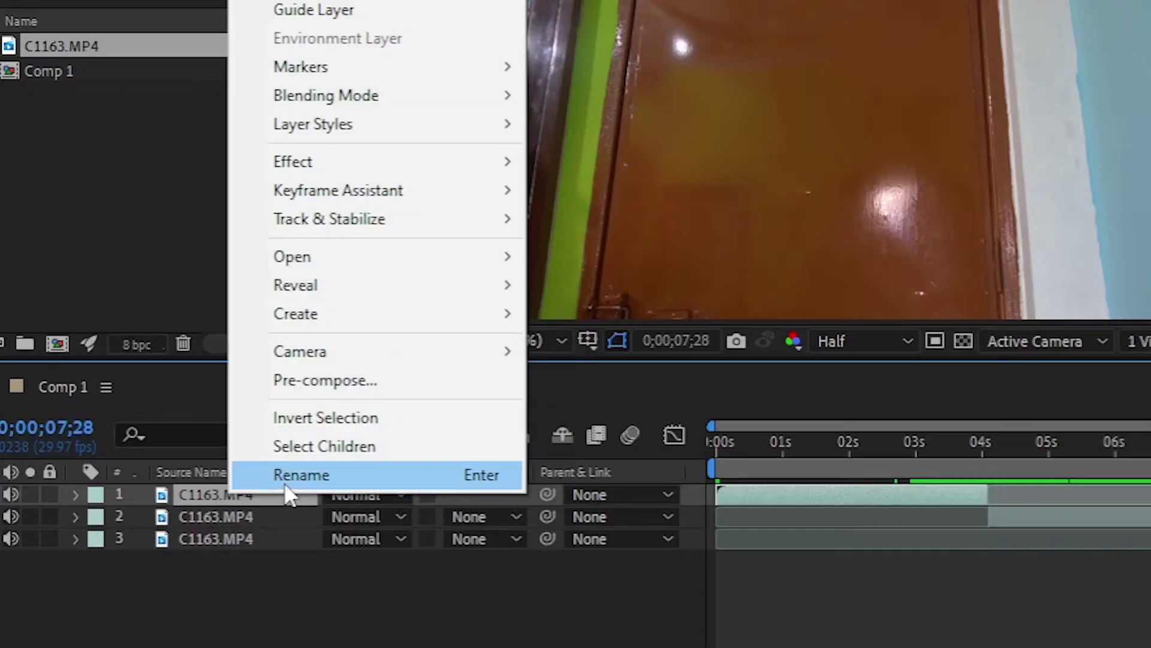
click(193, 512)
text(1)
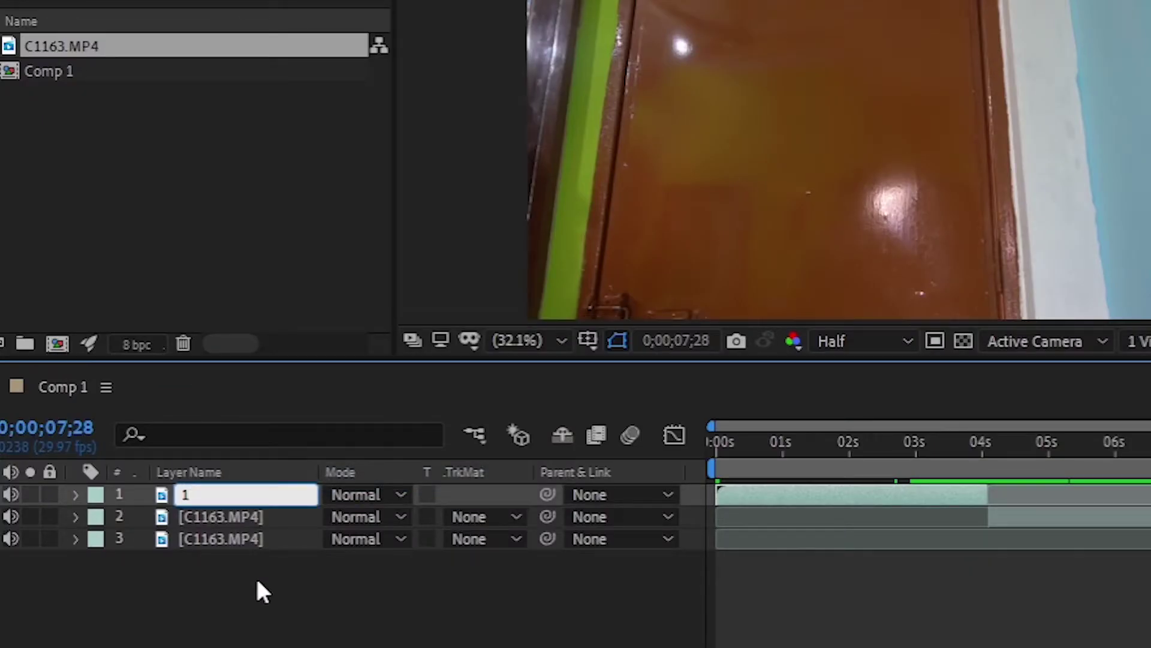
click(256, 576)
click(227, 515)
right_click(227, 515)
click(350, 495)
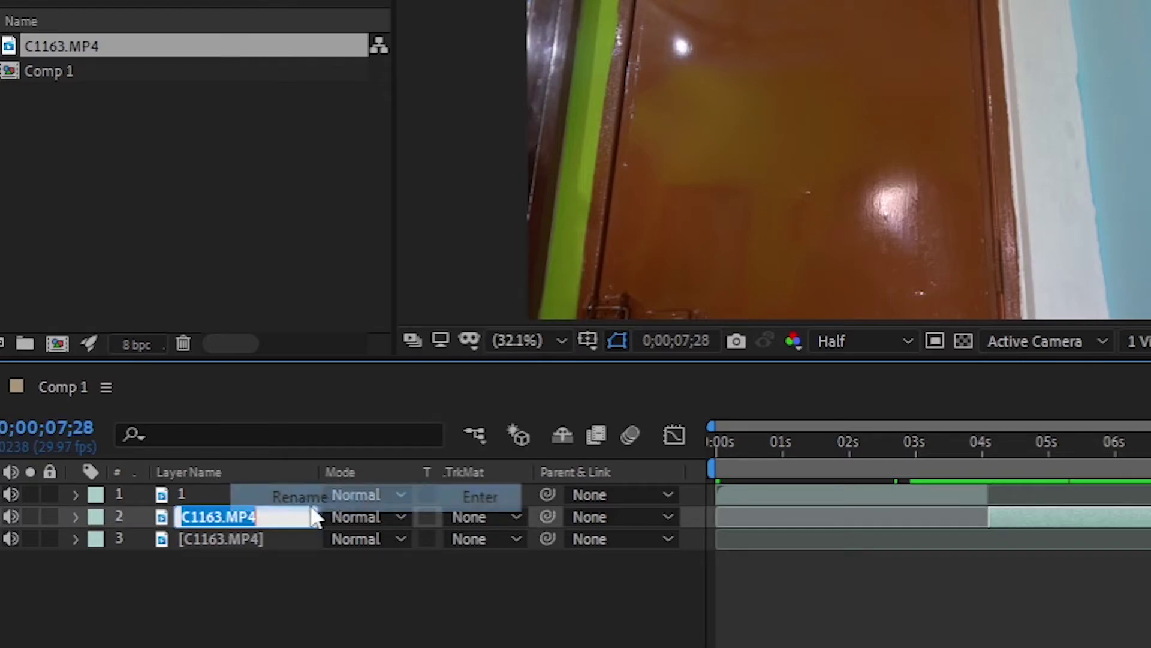
text(2)
click(245, 577)
- Rename the third layer to background
click(229, 538)
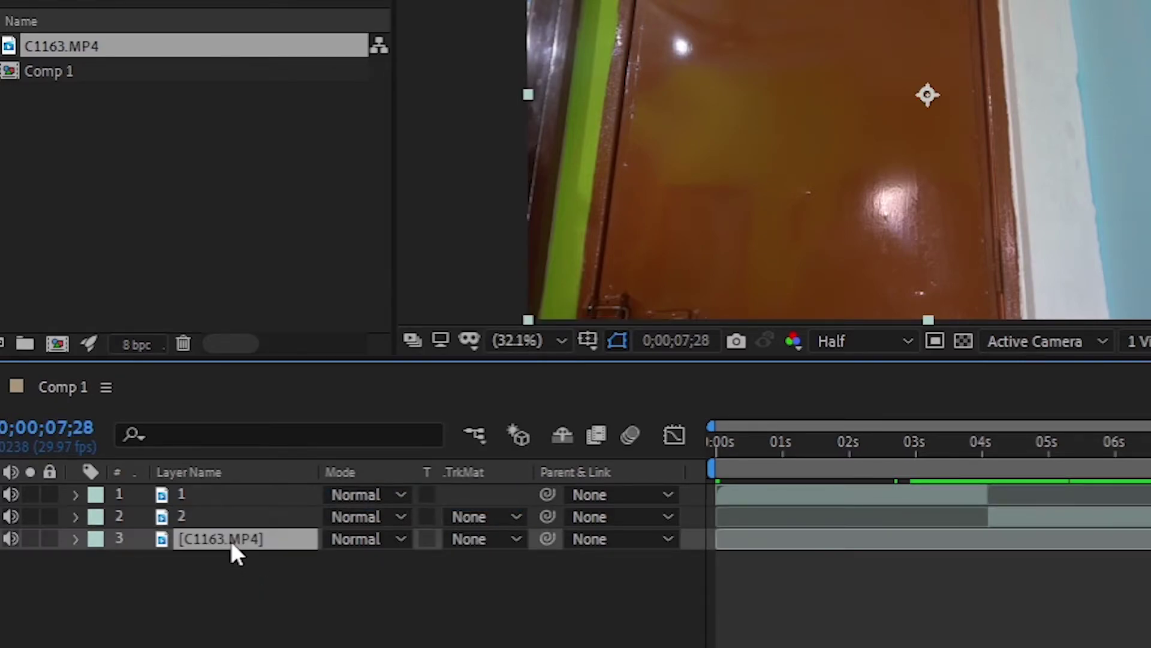
right_click(229, 538)
click(296, 527)
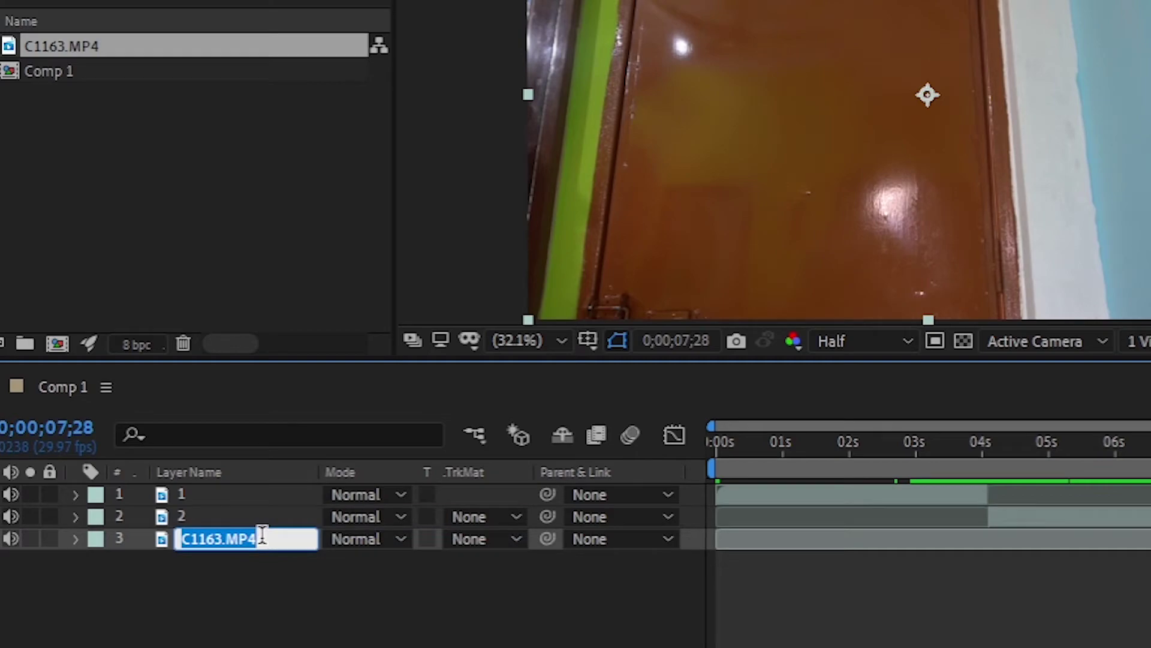
text(background)
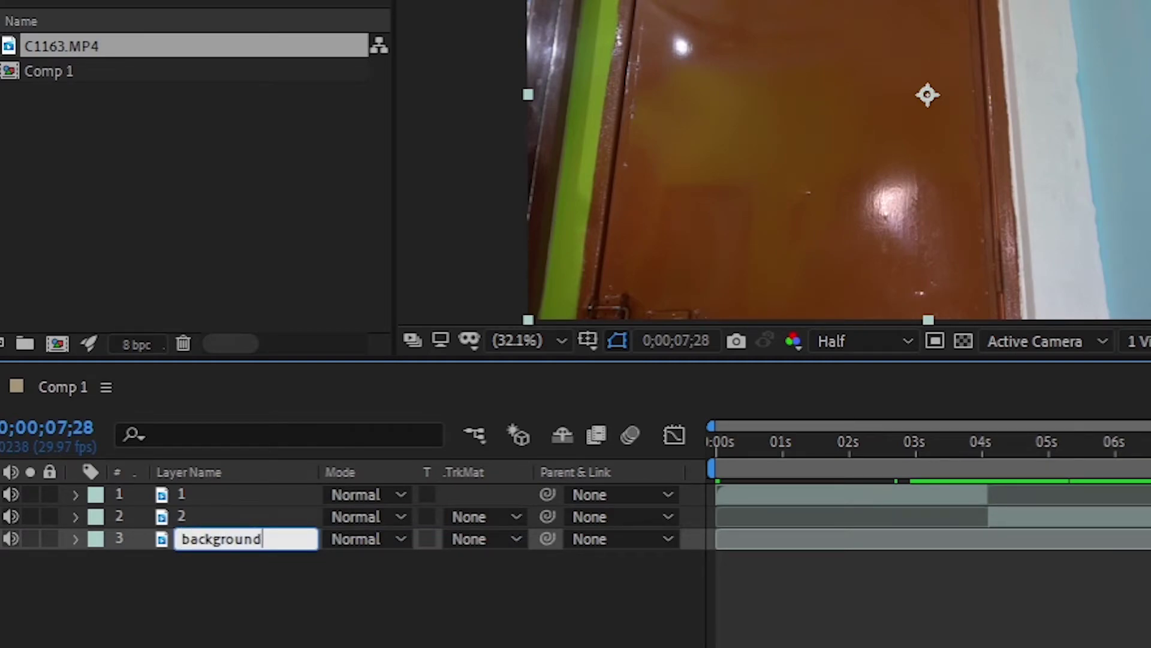
key(Return)
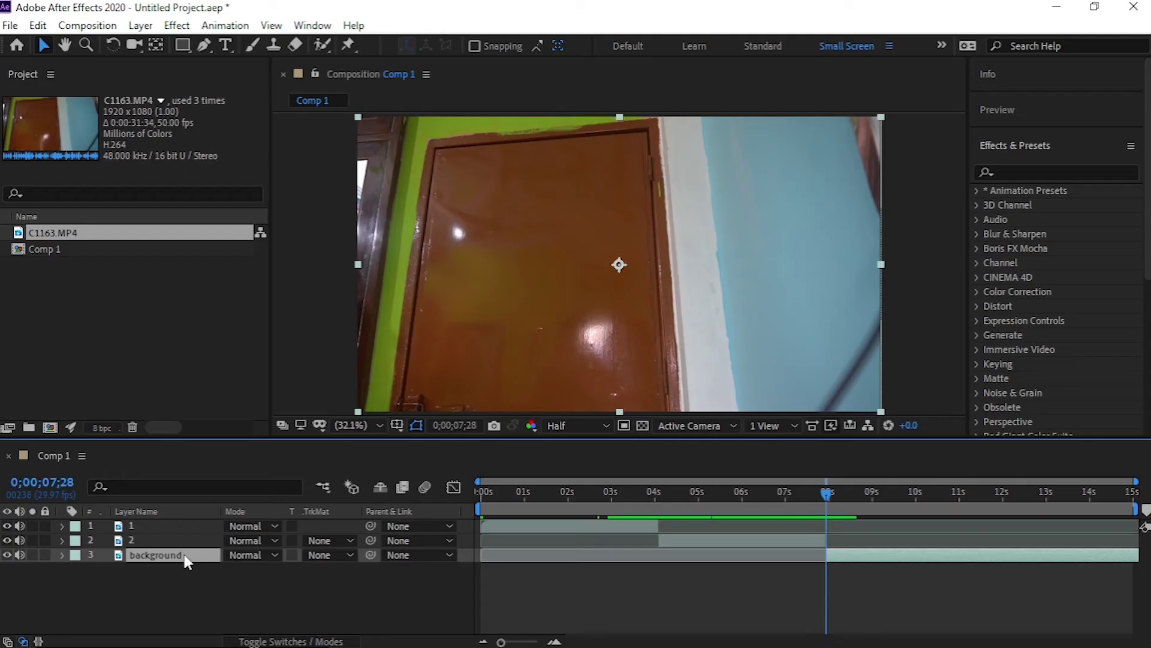
- Freeze layer 2 on its frame at 0;00;04;05 with Time > Freeze Frame
click(658, 492)
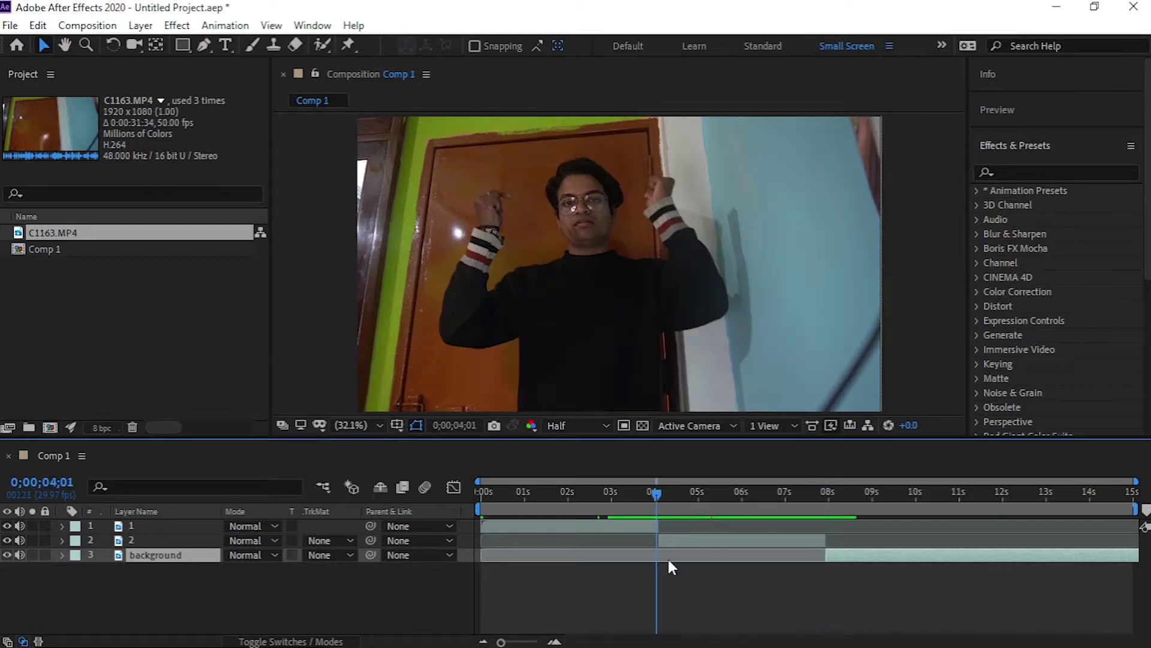
click(199, 543)
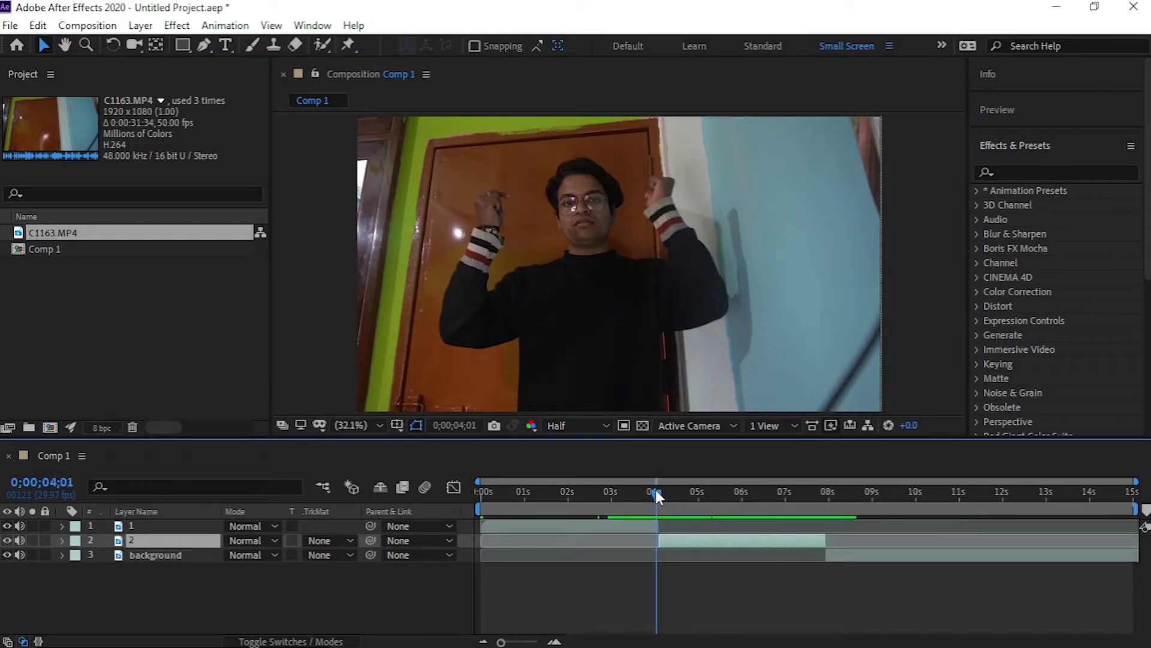
drag(658, 494, 665, 506)
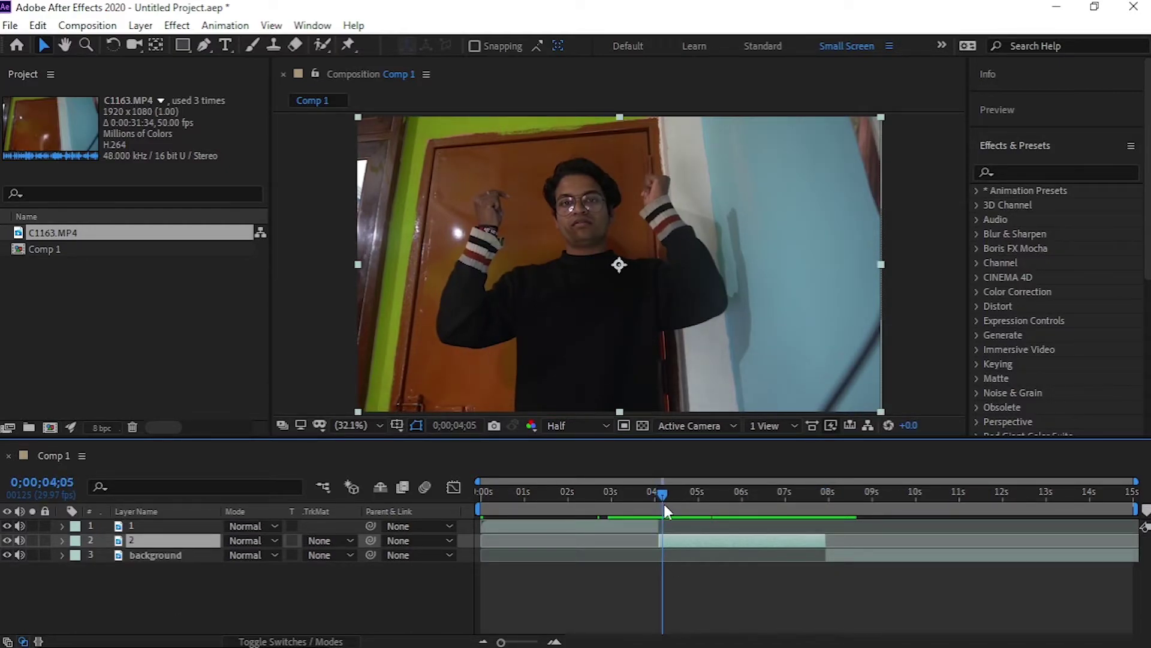
right_click(684, 541)
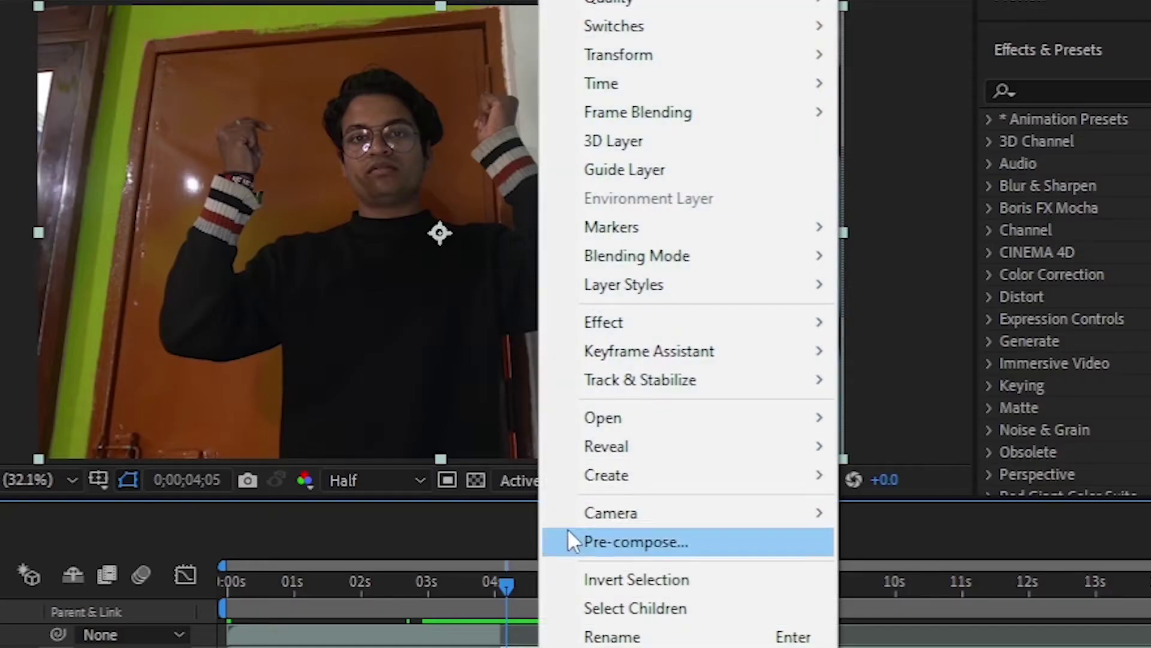
mouse_move(713, 420)
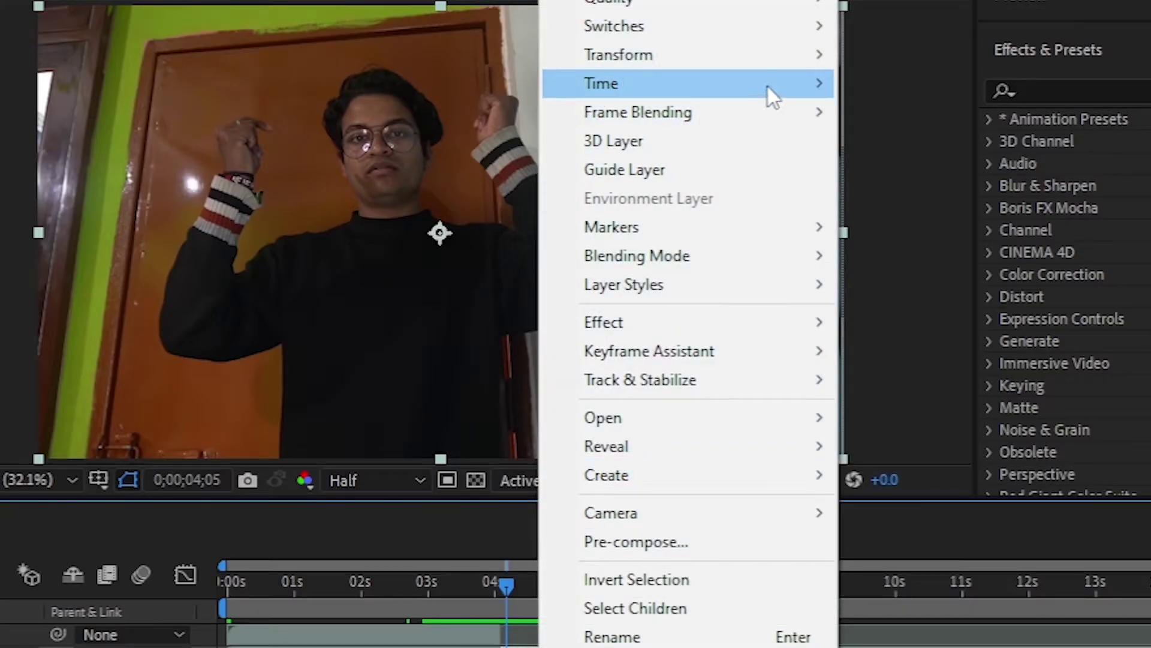
mouse_move(768, 86)
click(894, 175)
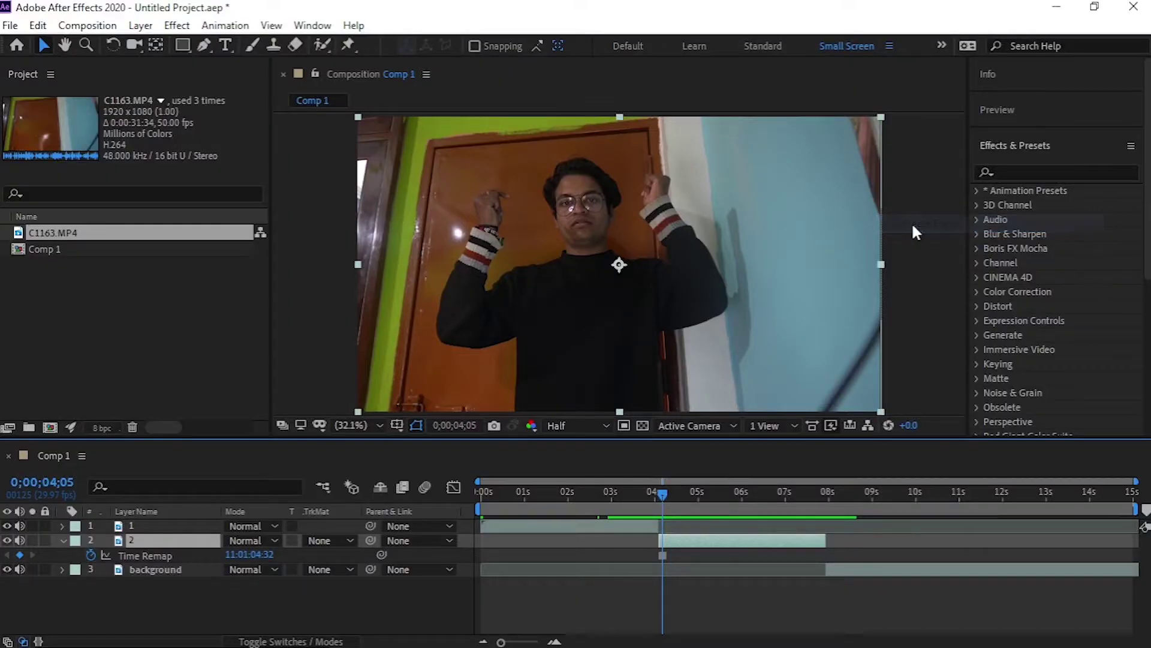
drag(664, 493, 703, 501)
drag(738, 543, 750, 547)
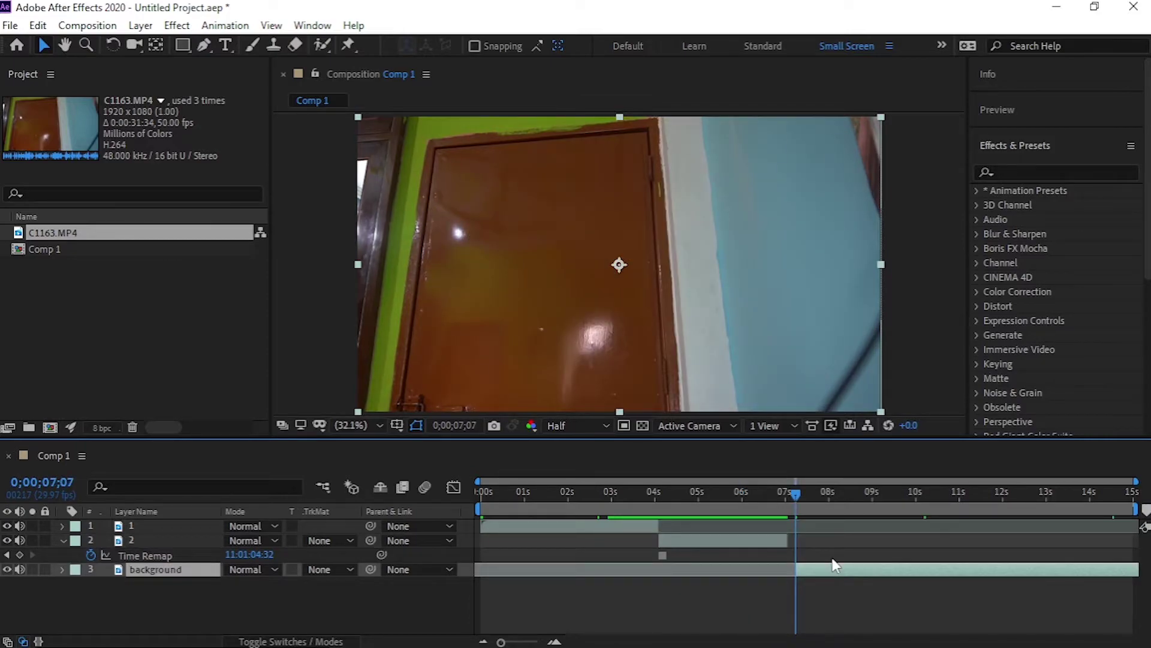
- Extend the background layer to start at about 4 seconds and collapse layer 2's Time Remap
click(657, 496)
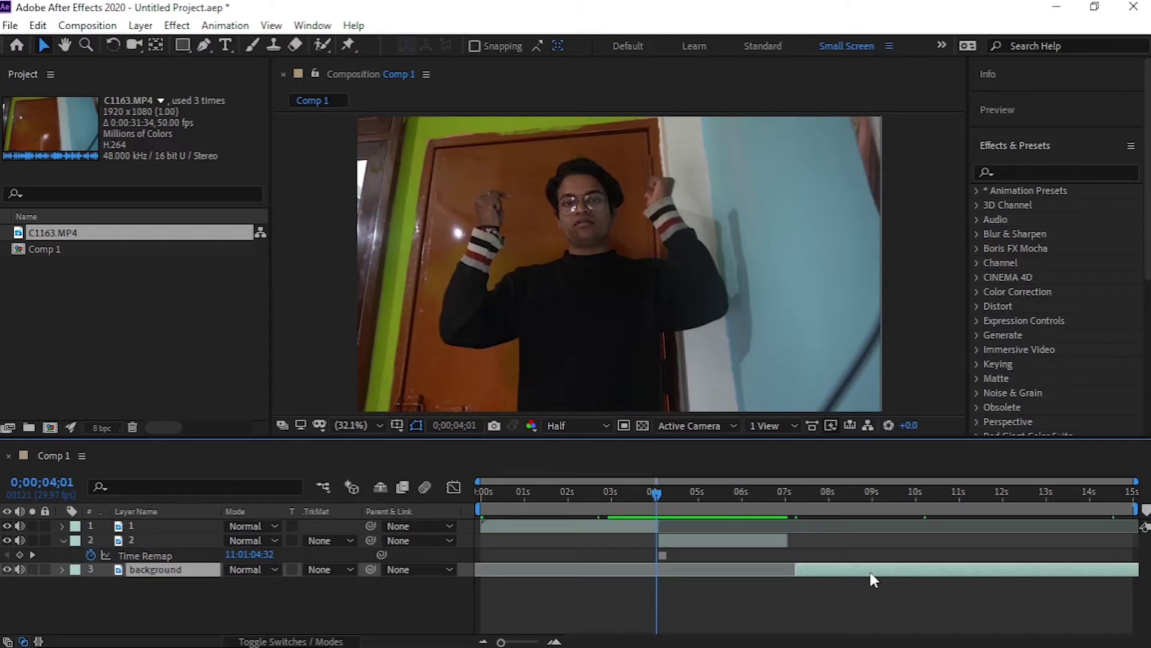
drag(830, 580, 719, 589)
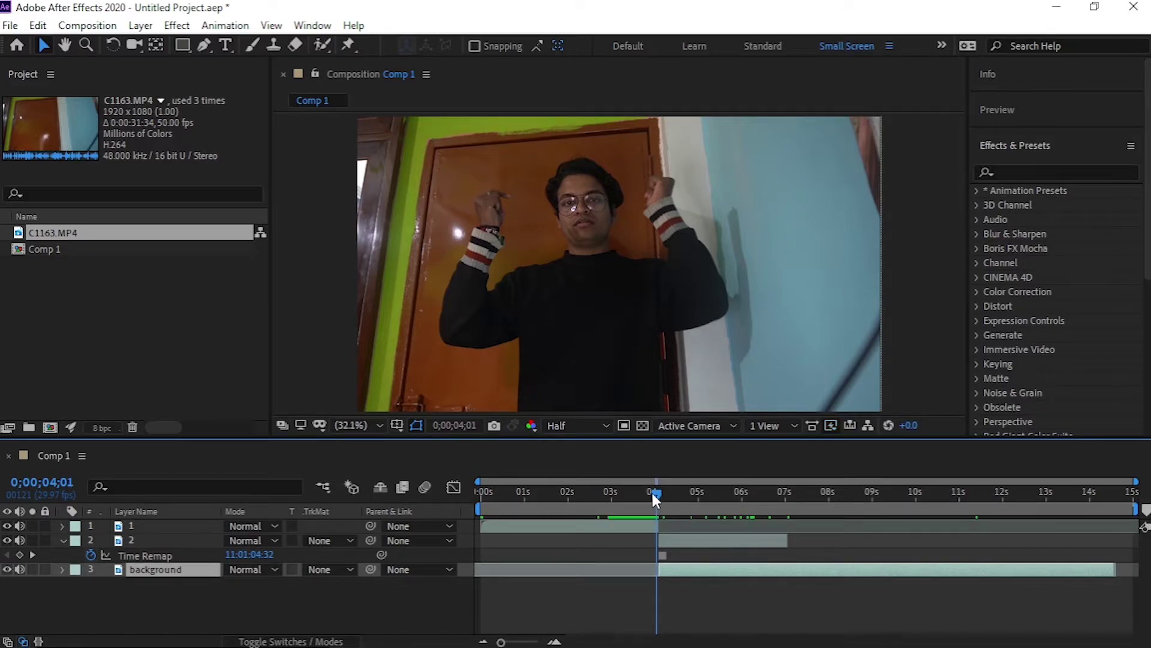
drag(654, 493, 683, 502)
click(63, 540)
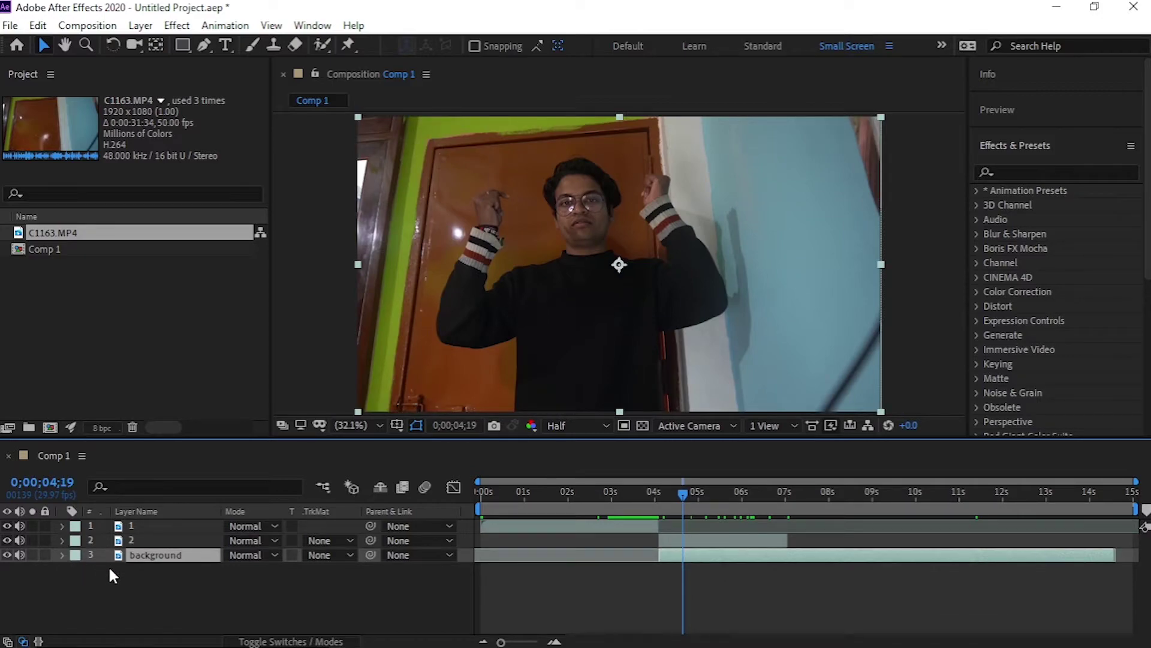
click(170, 543)
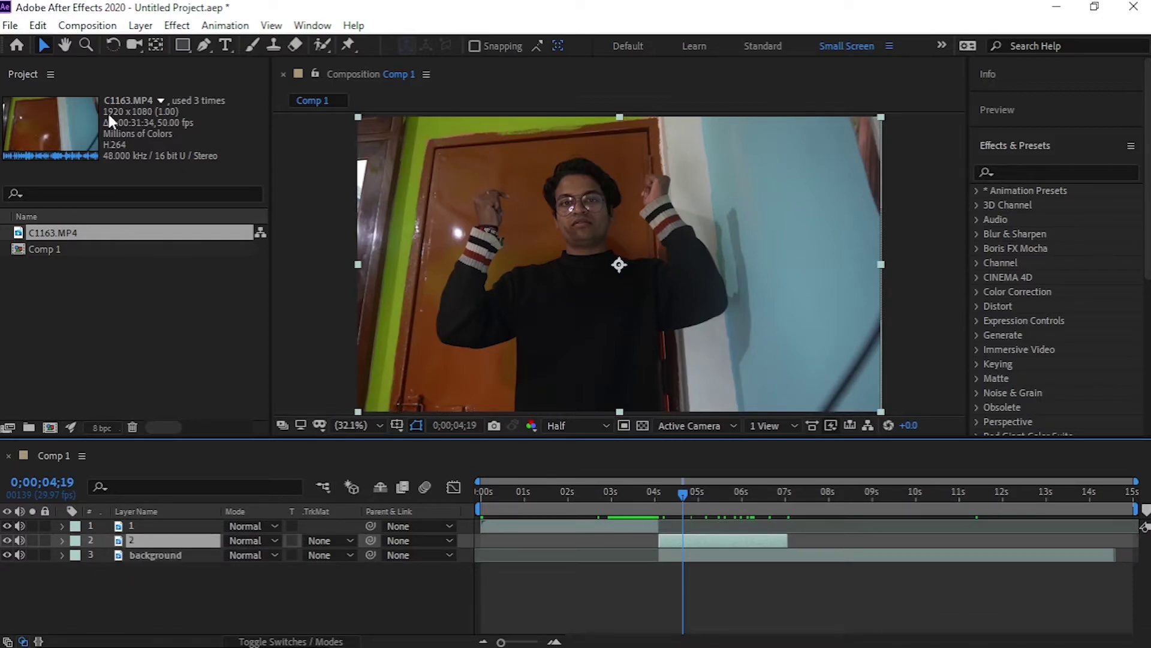
- Set up the Pen tool at frame 0;00;04;04 with the viewer at 100% magnification
click(204, 45)
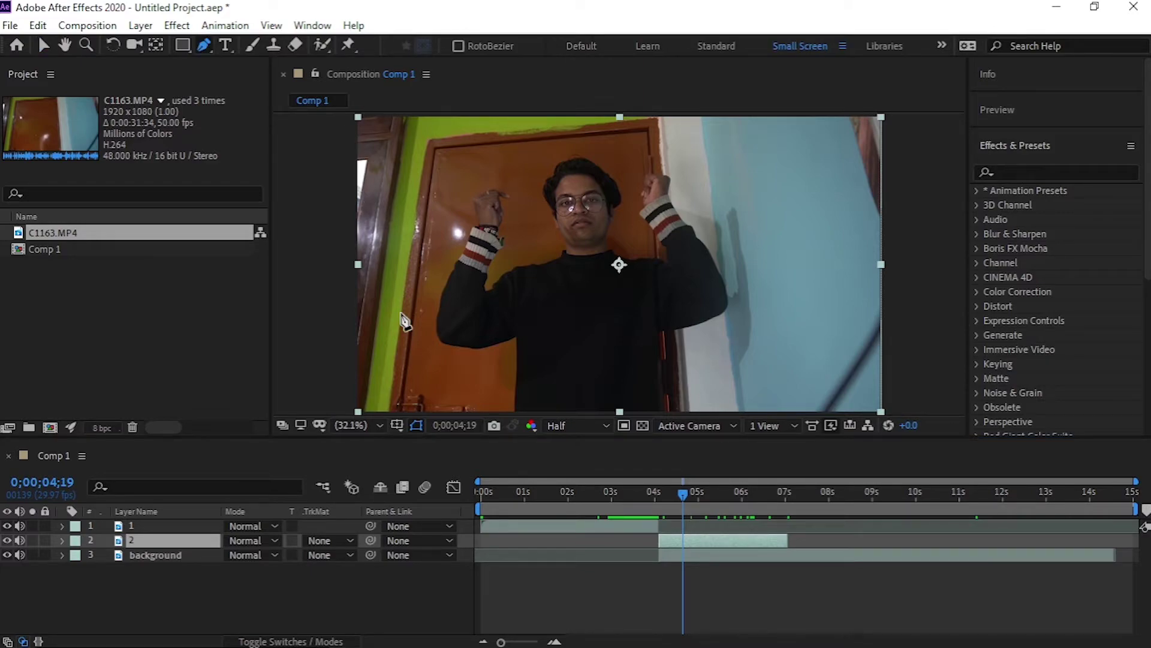
drag(687, 501, 664, 540)
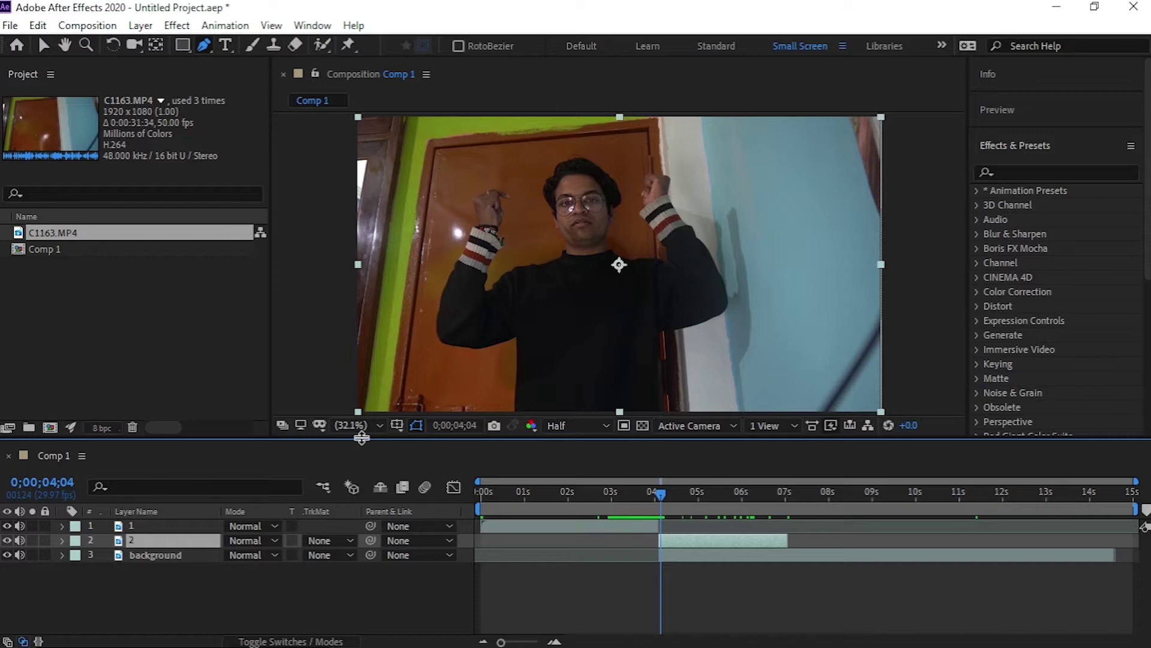
click(360, 426)
click(367, 295)
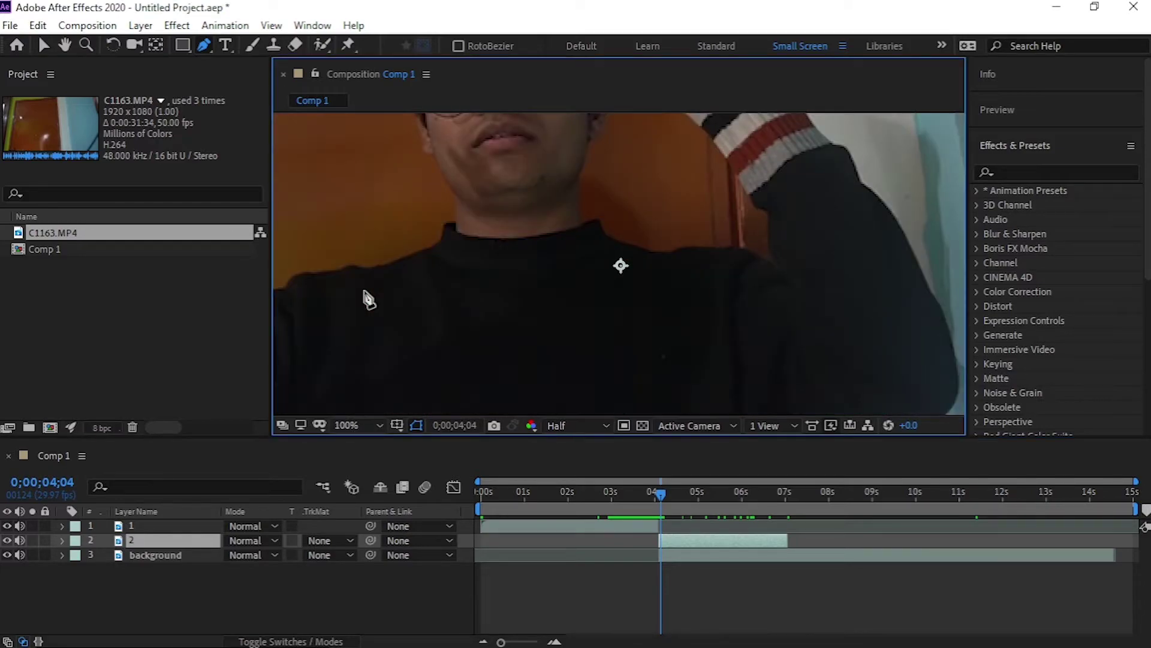
click(64, 44)
drag(547, 387, 548, 179)
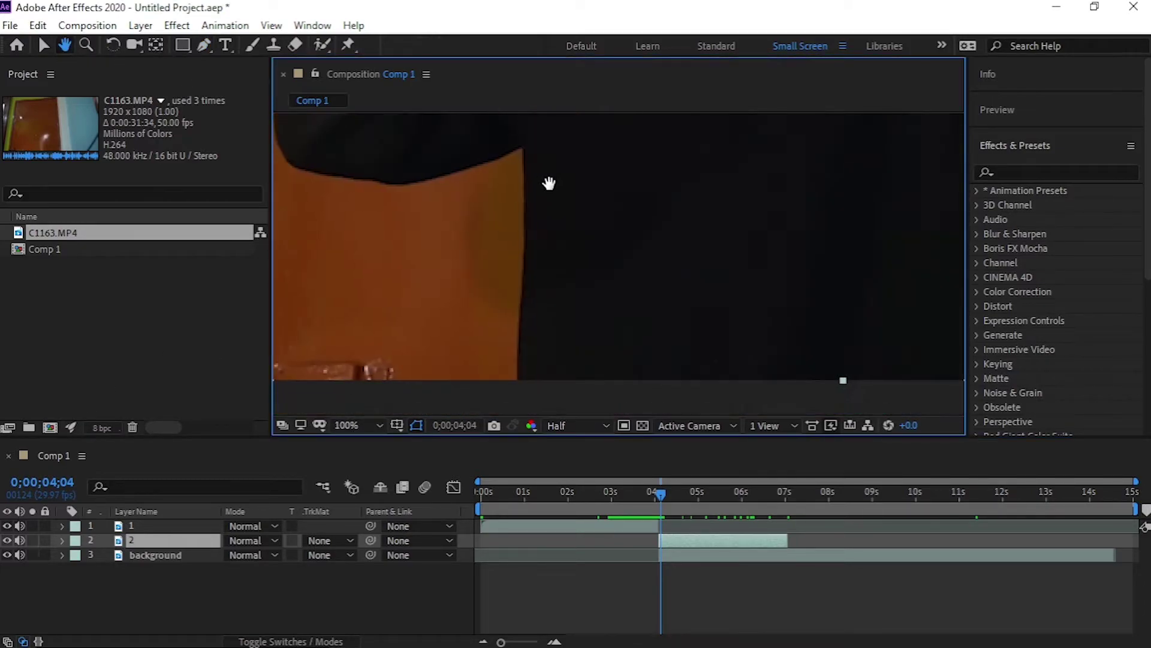
key(g)
- Start the layer 2 mask along the orange area's edge and top
click(507, 402)
click(513, 312)
click(517, 225)
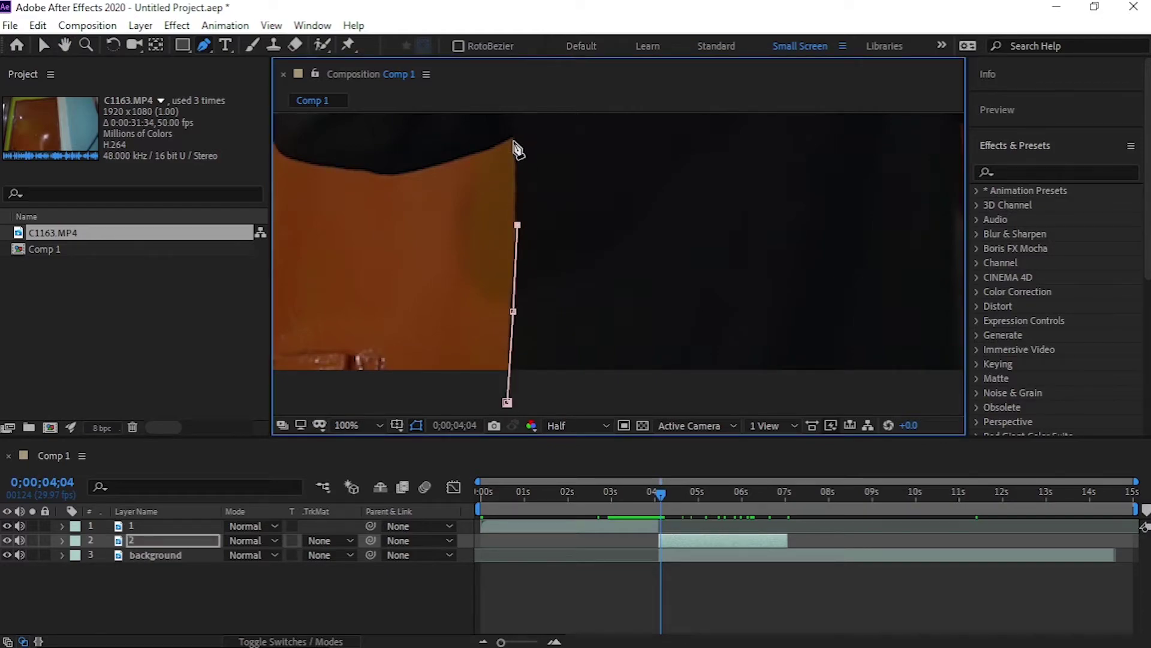
click(512, 138)
click(434, 166)
drag(371, 174, 401, 174)
click(350, 170)
click(284, 156)
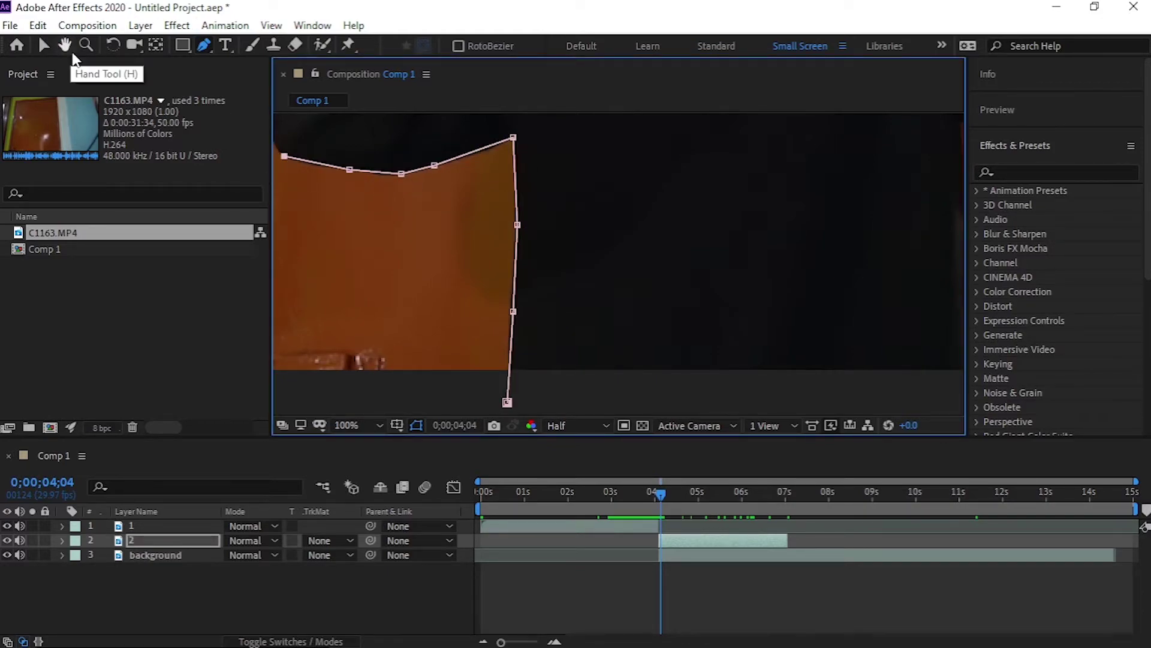
- Trace the mask around the top of the raised fist and down the wrist
click(64, 45)
mouse_move(327, 196)
mouse_down()
mouse_move(490, 313)
mouse_move(386, 291)
mouse_up()
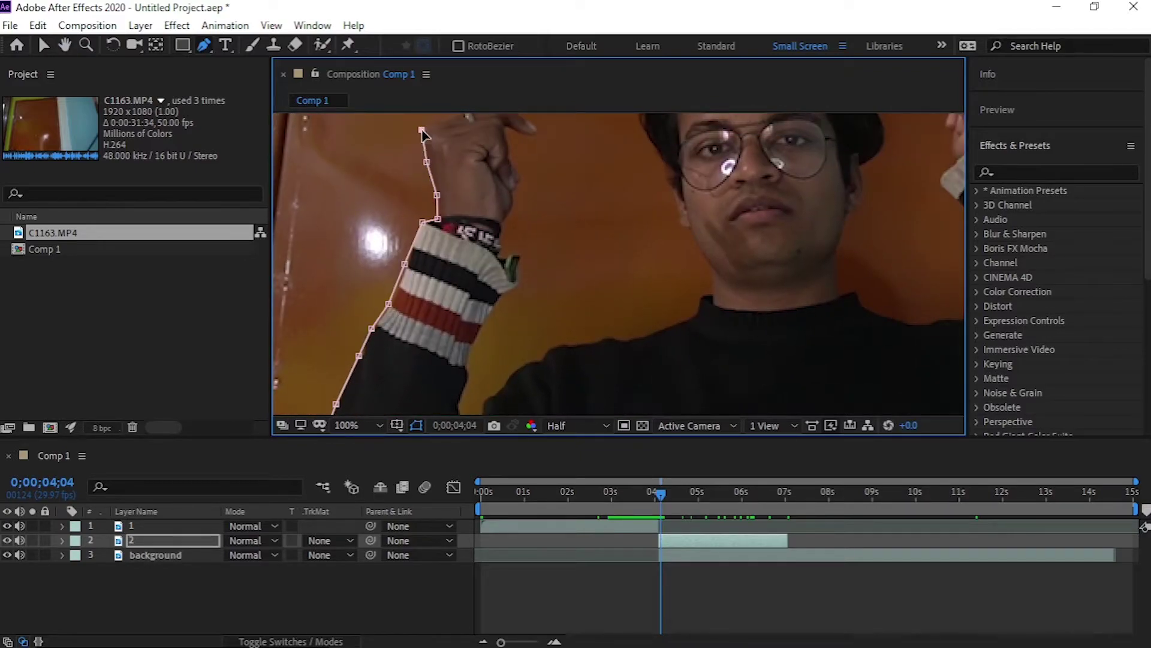
key(g)
click(402, 278)
click(424, 269)
click(444, 275)
click(466, 287)
click(481, 298)
click(447, 295)
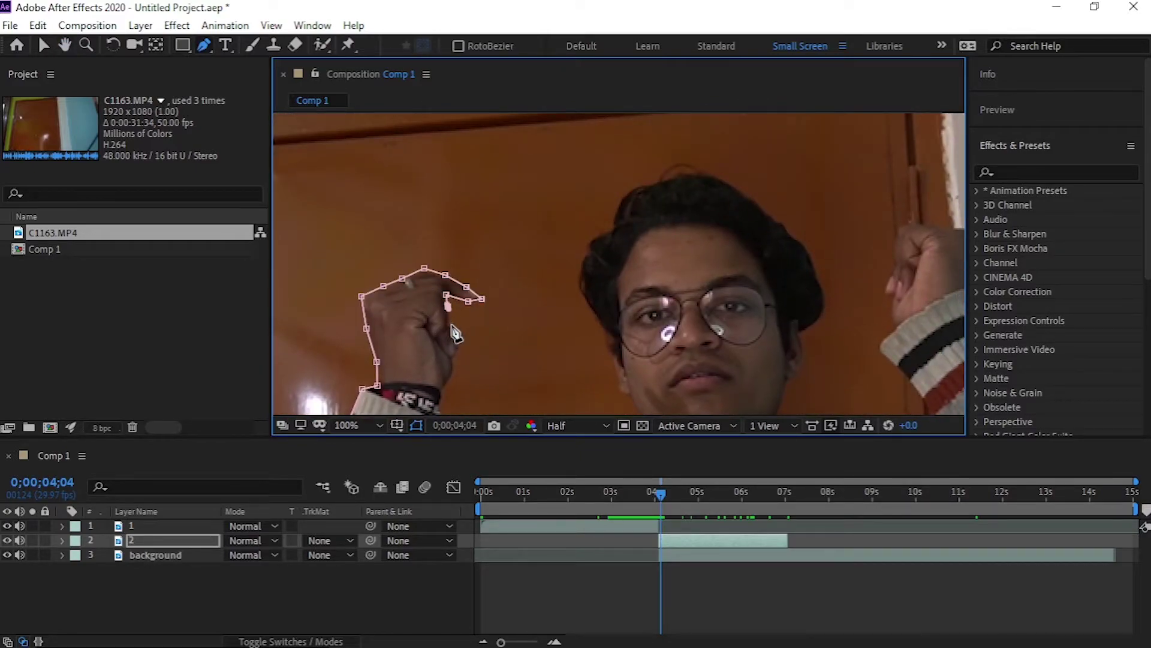
click(461, 328)
click(452, 339)
click(450, 358)
click(441, 372)
click(437, 392)
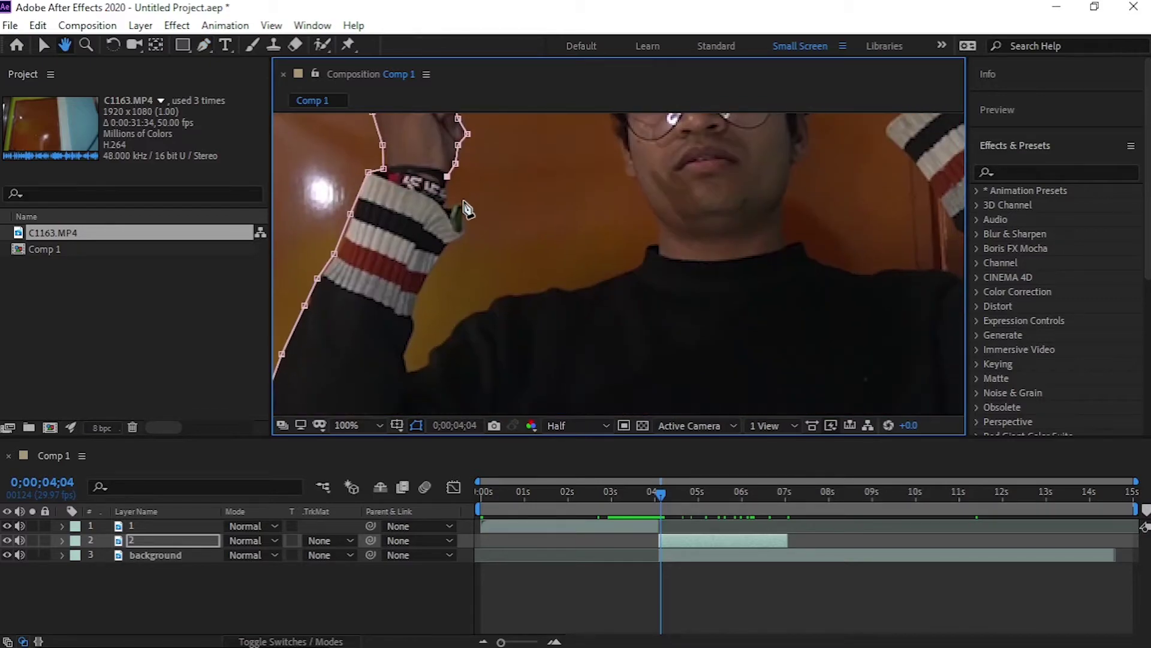
- Continue the mask down the forearm
scroll(446, 396, down, 5)
click(466, 229)
click(428, 277)
click(413, 332)
click(407, 370)
click(433, 351)
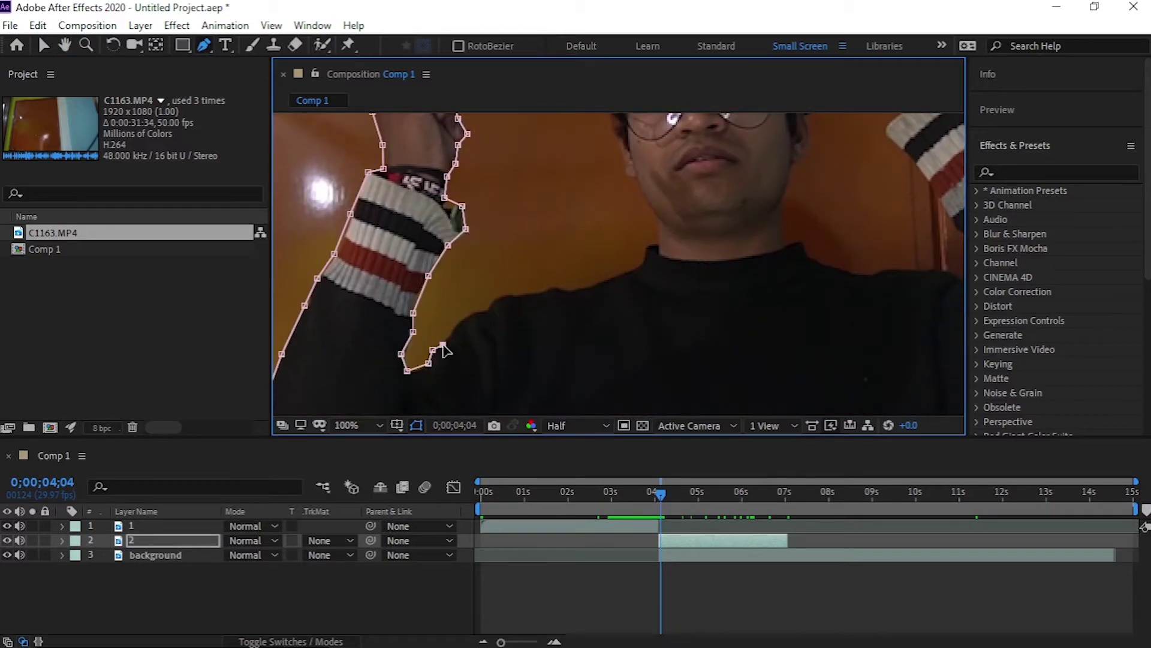
click(479, 311)
- Trace the mask along the shoulder and neck up the side of the head
click(496, 301)
click(531, 294)
click(577, 289)
click(613, 277)
click(639, 267)
click(659, 216)
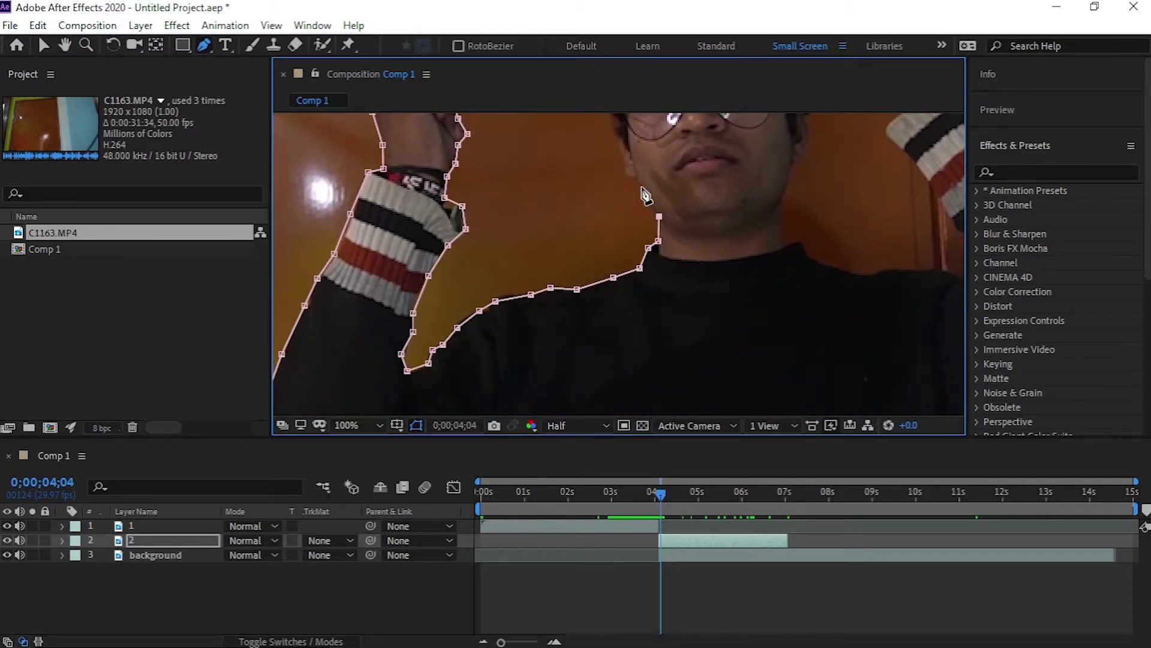
scroll(627, 162, up, 5)
- Trace the layer 2 mask up the side of the head and over its top
click(565, 322)
click(538, 276)
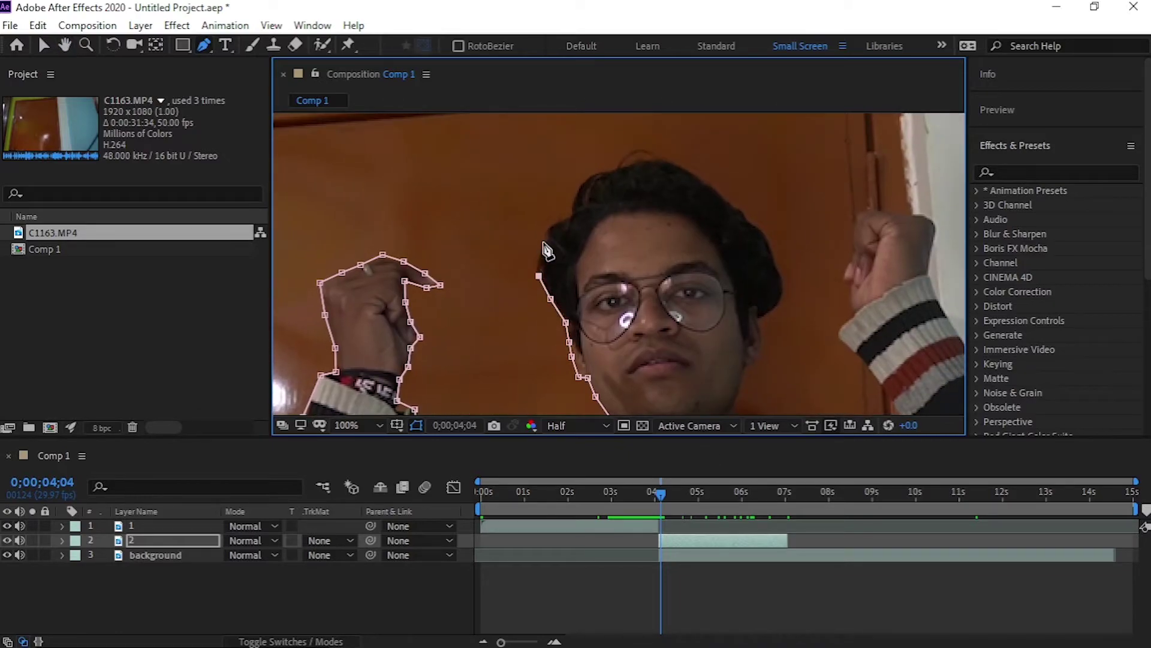
click(543, 242)
click(572, 213)
click(577, 186)
click(600, 170)
click(624, 165)
click(661, 157)
click(693, 169)
click(710, 183)
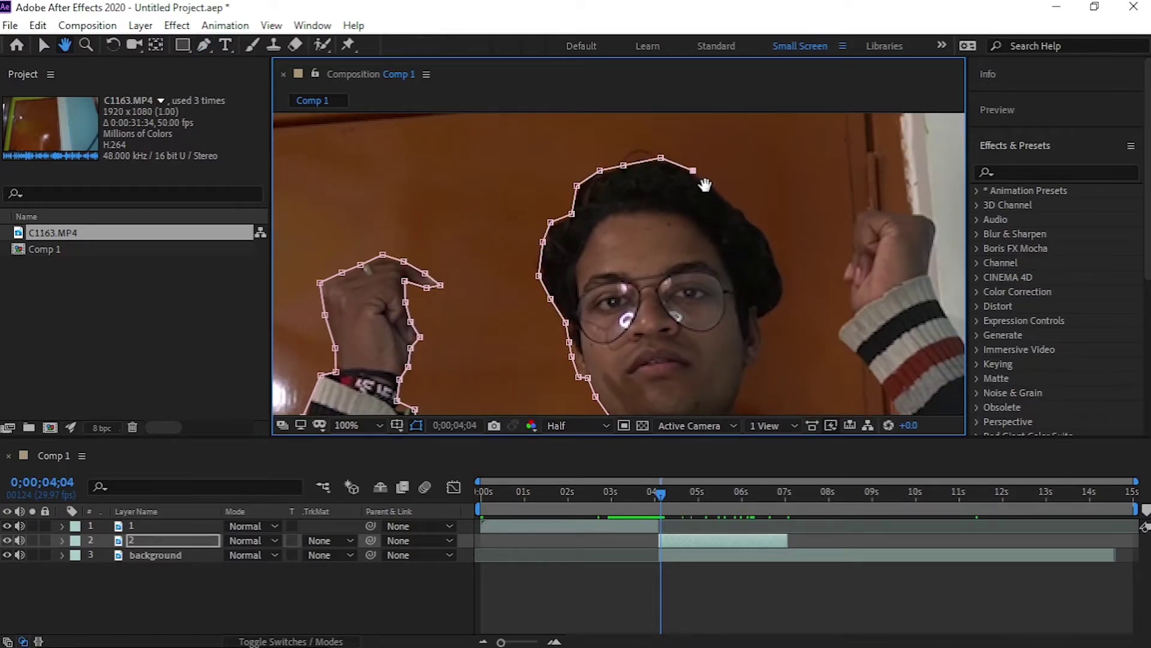
- Continue the mask down the head's right side and along the shoulder and arm
drag(736, 213, 710, 184)
click(706, 176)
click(752, 244)
click(734, 312)
click(718, 338)
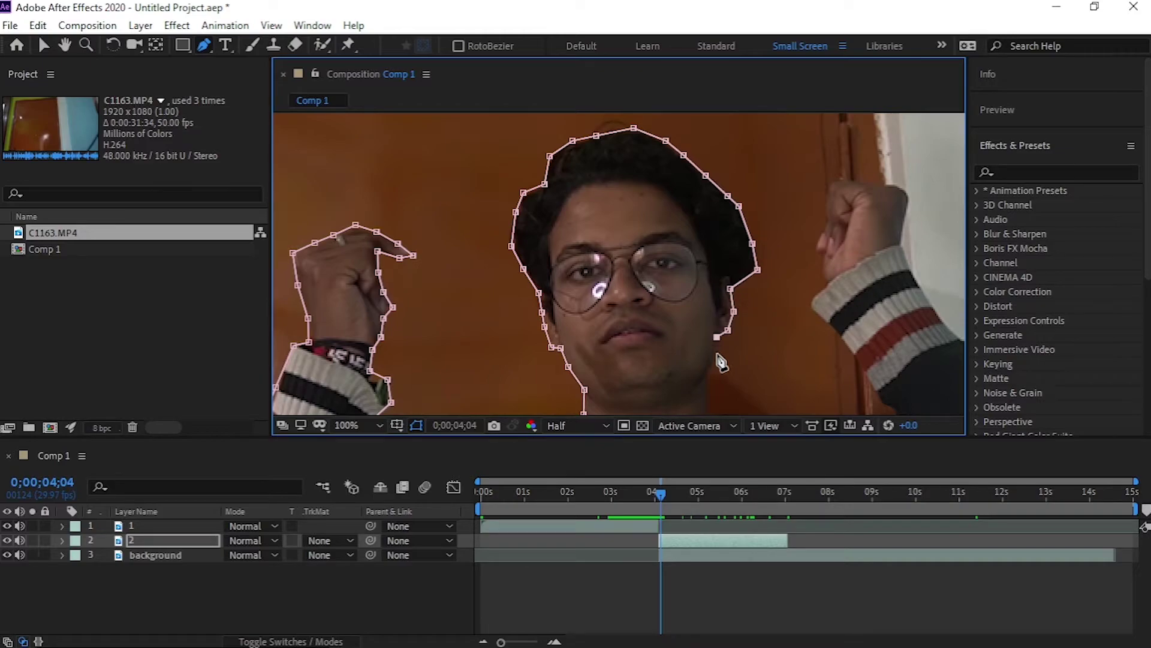
click(704, 378)
mouse_move(762, 375)
mouse_down()
mouse_move(750, 325)
mouse_move(700, 273)
mouse_up()
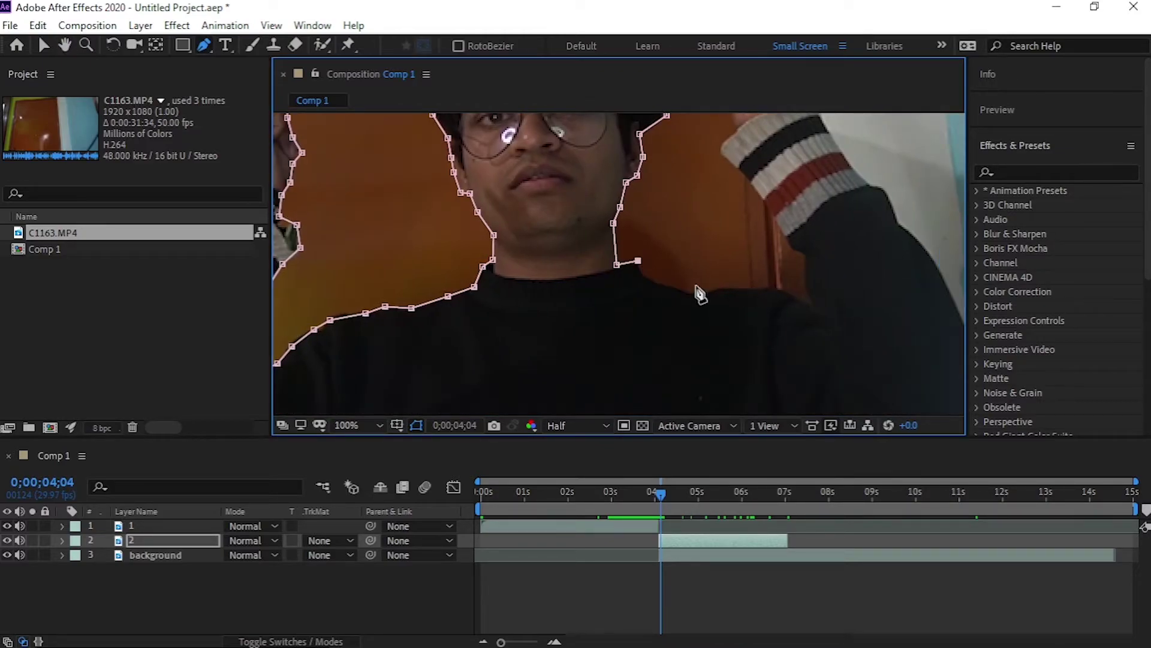
click(725, 300)
click(791, 301)
click(812, 276)
click(776, 233)
click(751, 196)
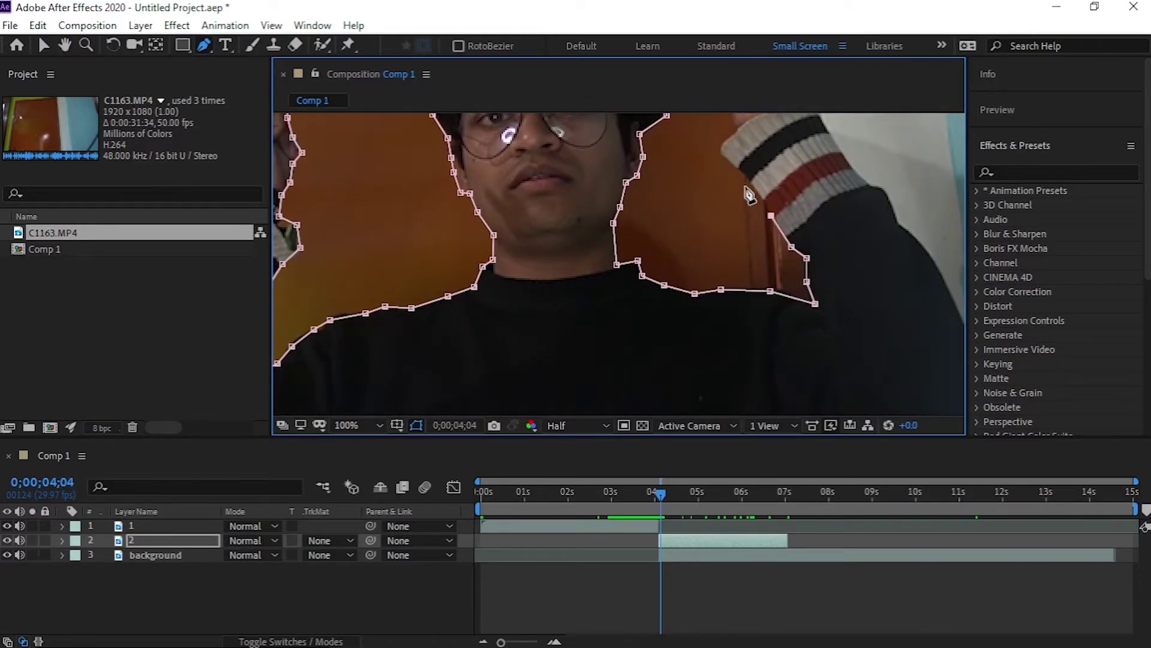
- Outline the top of the second fist and trace down the arm's outer edge
drag(703, 209, 569, 362)
click(612, 196)
click(641, 195)
click(659, 200)
click(684, 205)
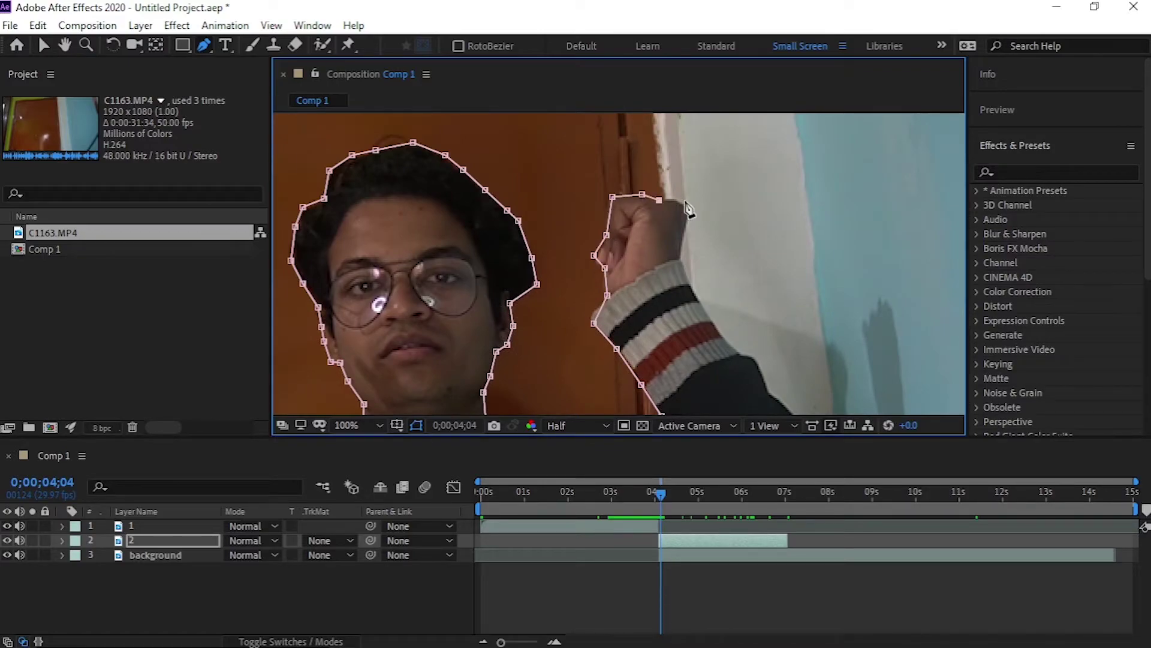
click(681, 235)
click(707, 300)
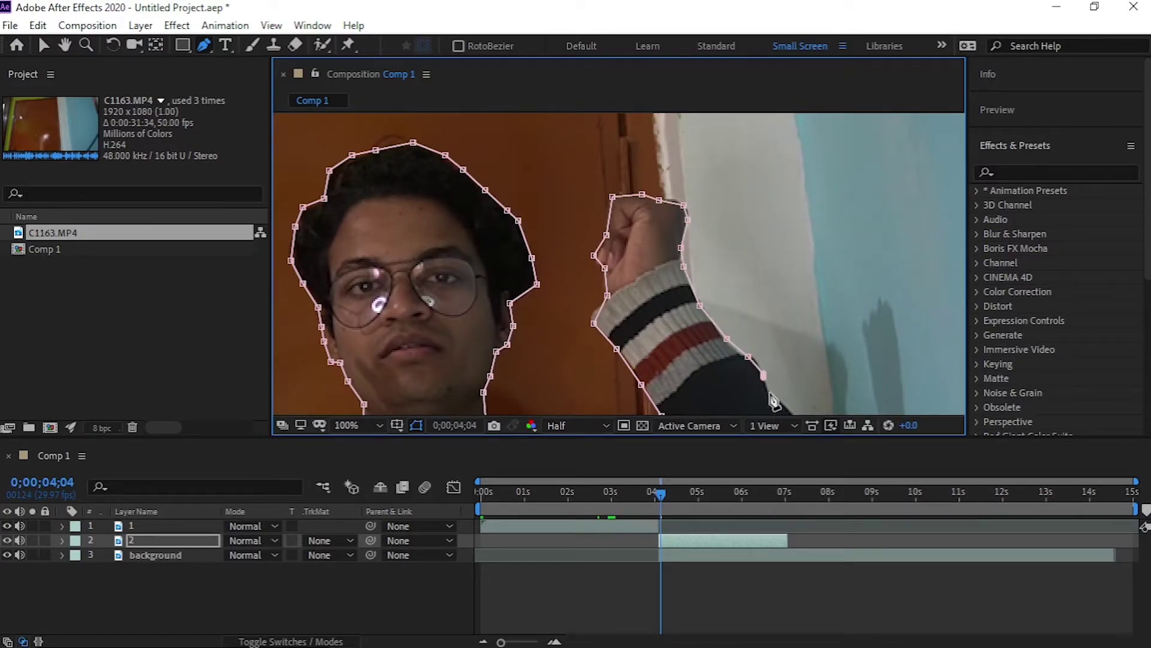
click(773, 384)
drag(812, 367, 698, 140)
click(726, 219)
click(772, 328)
click(773, 376)
- Add the remaining points along the wall edge and close the mask at its first point
drag(828, 347, 807, 163)
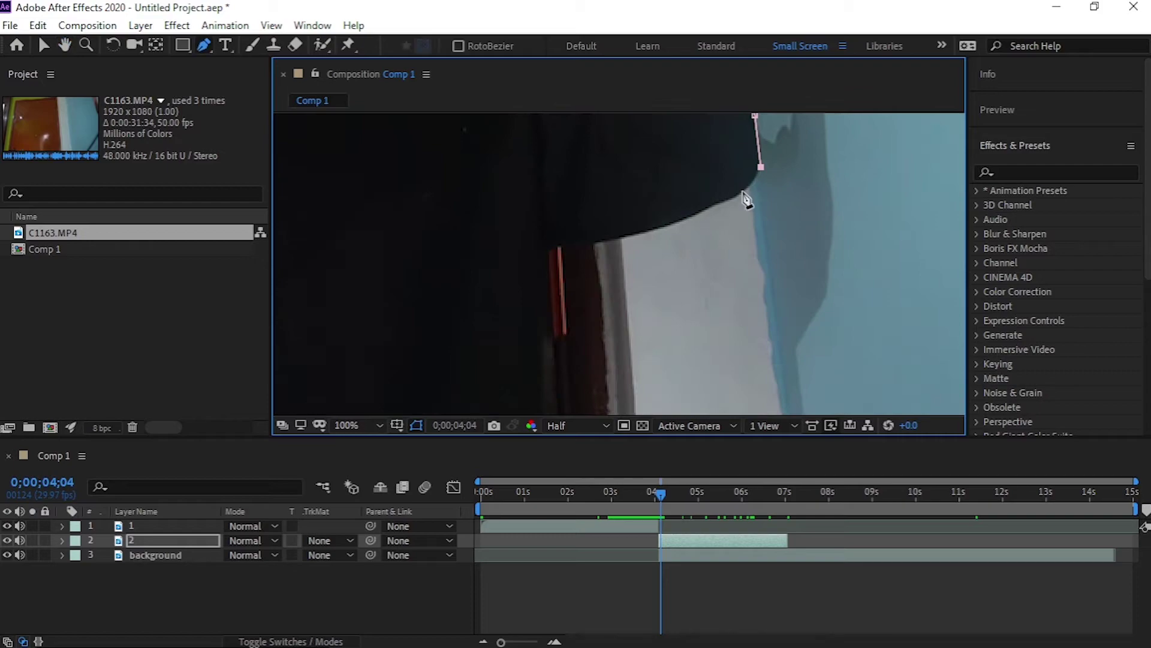
click(619, 240)
click(550, 258)
drag(550, 258, 581, 138)
click(575, 193)
click(578, 235)
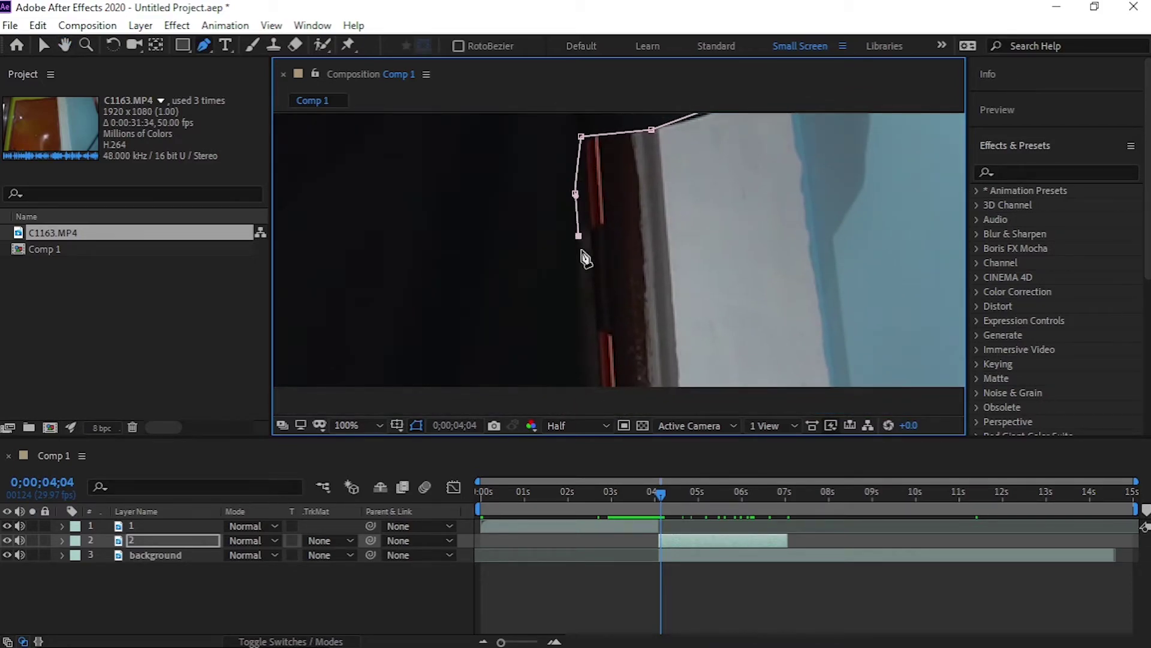
click(578, 279)
click(583, 346)
click(589, 397)
click(358, 425)
click(378, 341)
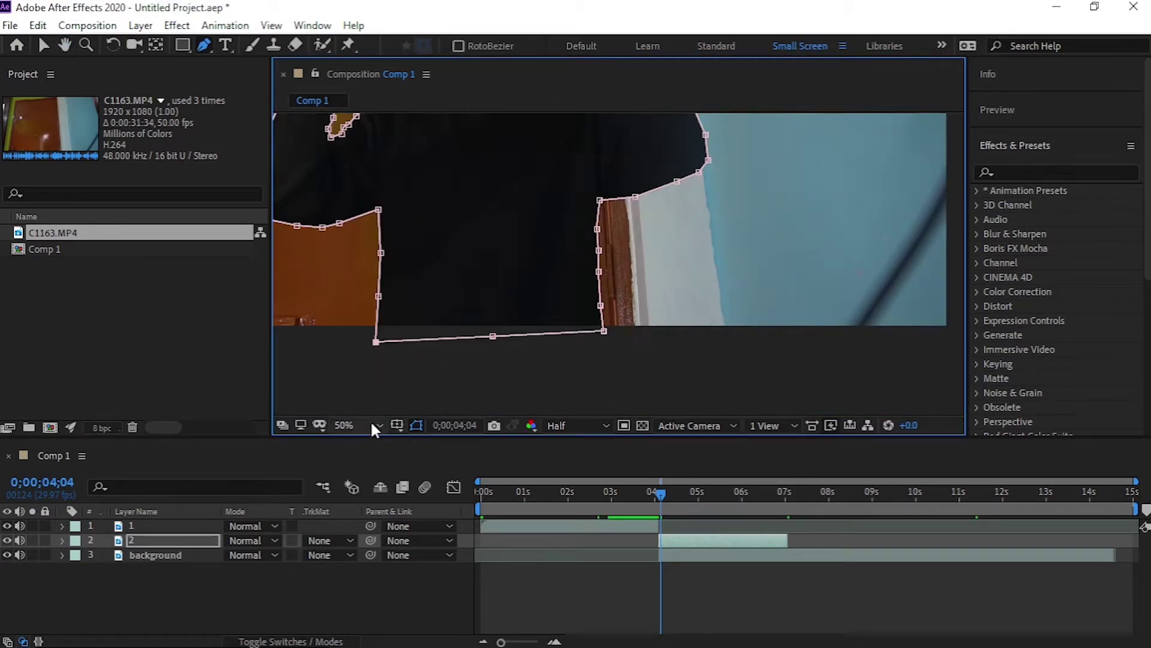
click(373, 425)
- Fit the whole frame in the viewer and scrub through the masked frames
click(380, 123)
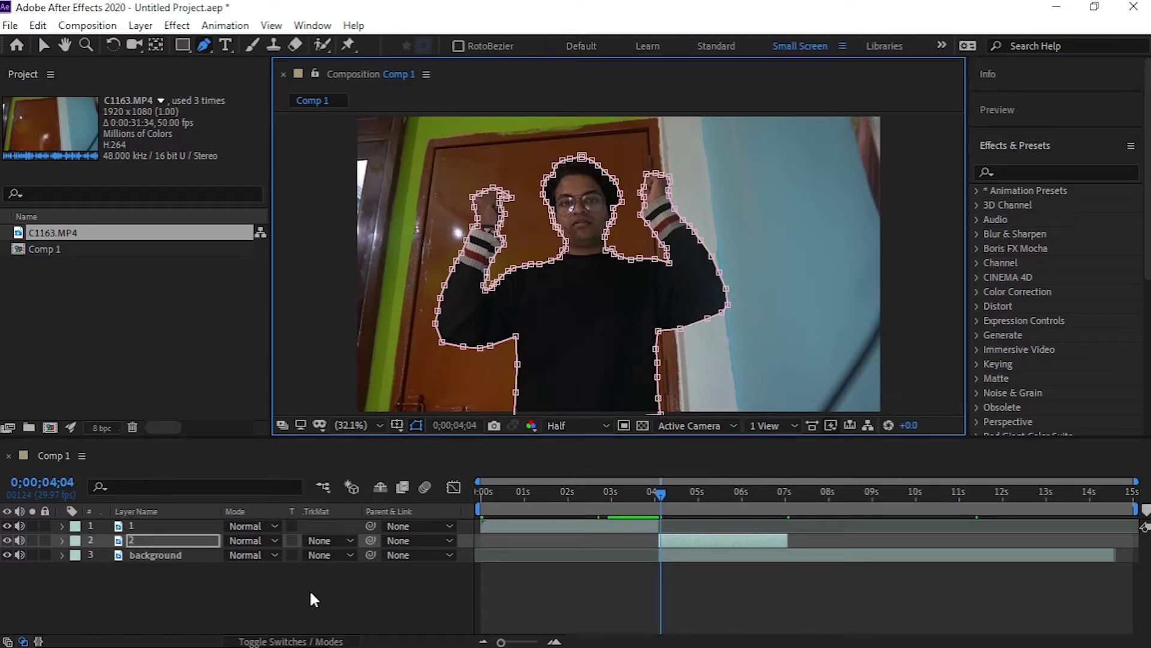
mouse_move(667, 503)
mouse_down()
mouse_move(677, 516)
mouse_move(664, 508)
mouse_up()
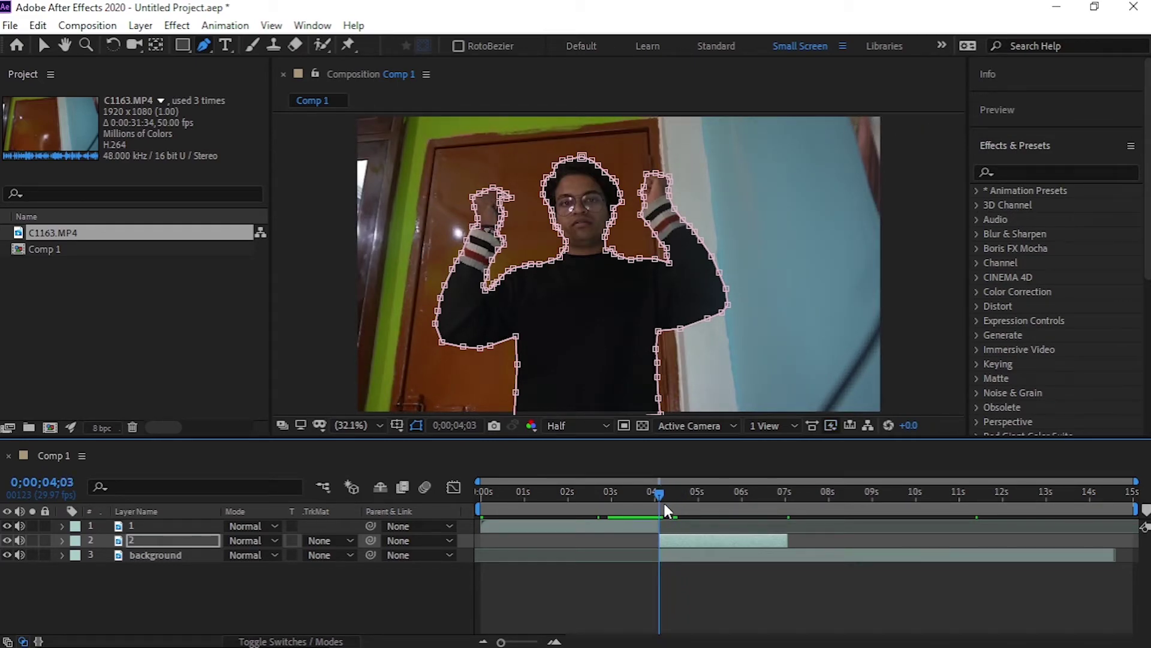
drag(664, 509, 669, 510)
drag(665, 508, 662, 509)
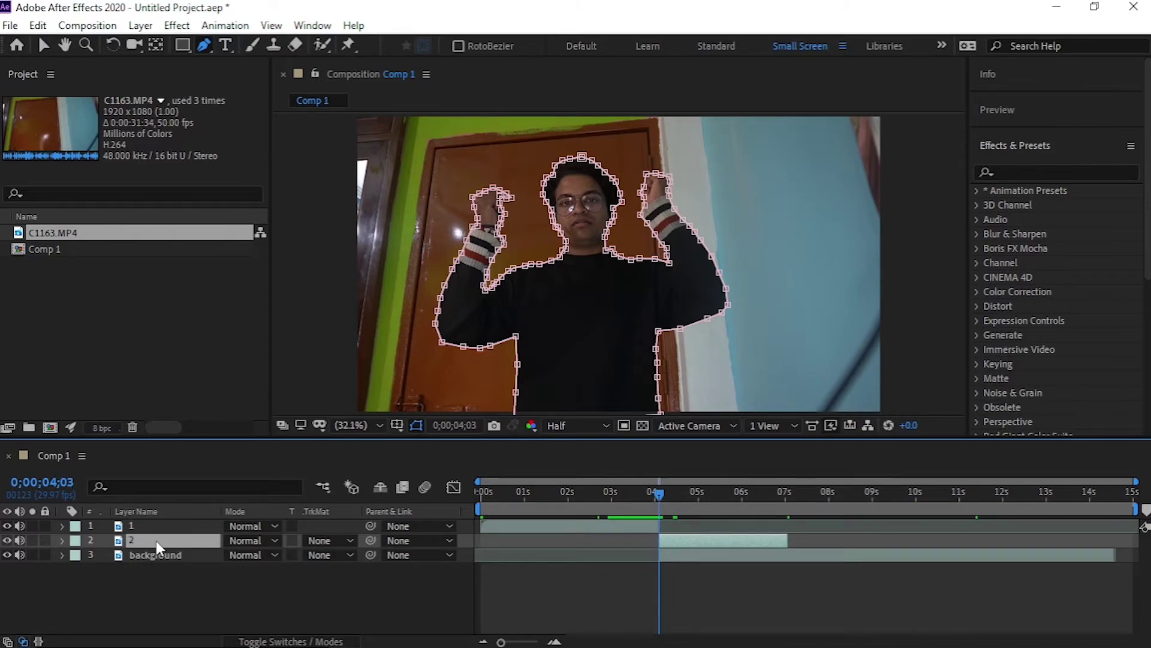
- Search 'cc sca' in Effects & Presets and drop CC Scatterize onto layer 2
click(1053, 171)
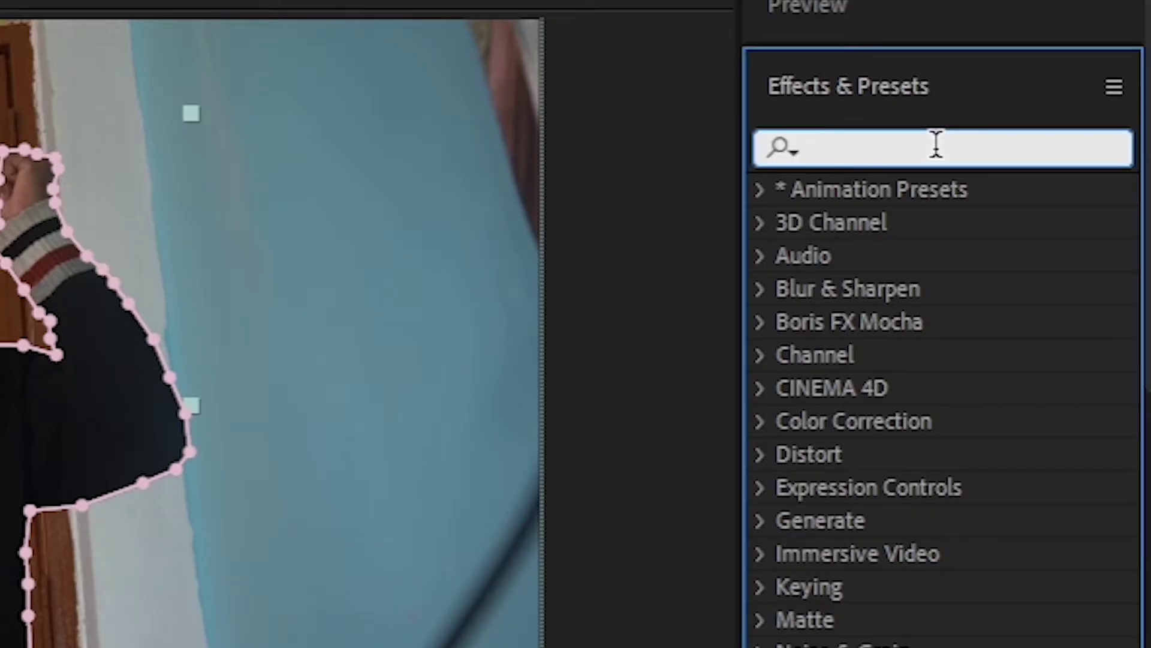
text(cc )
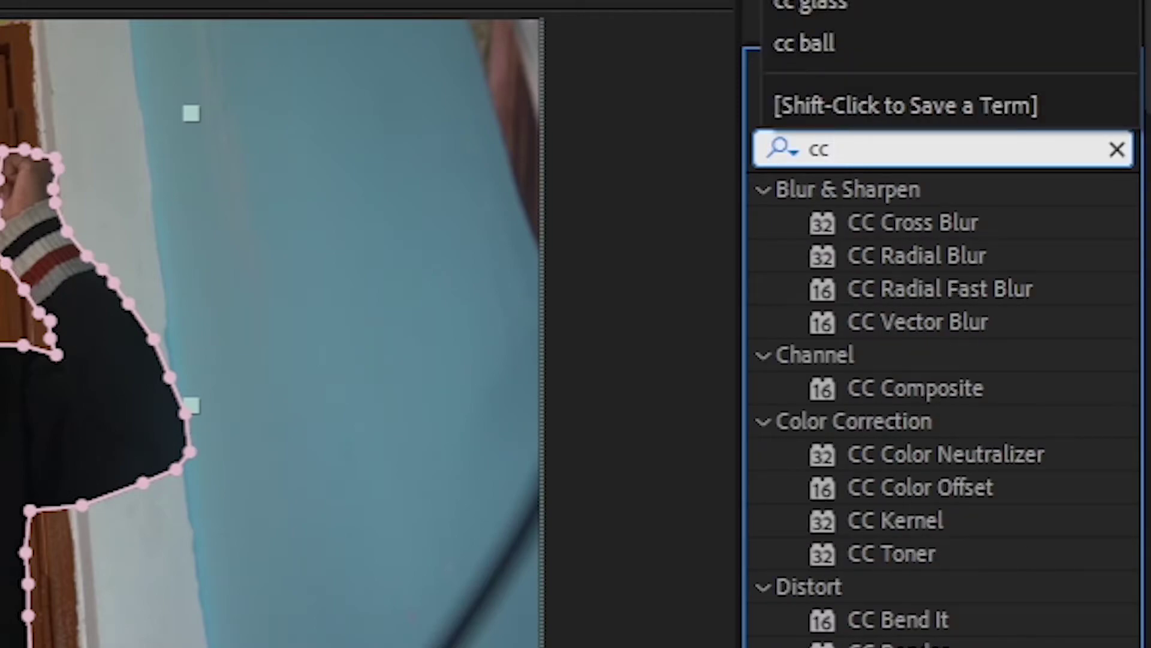
text(s)
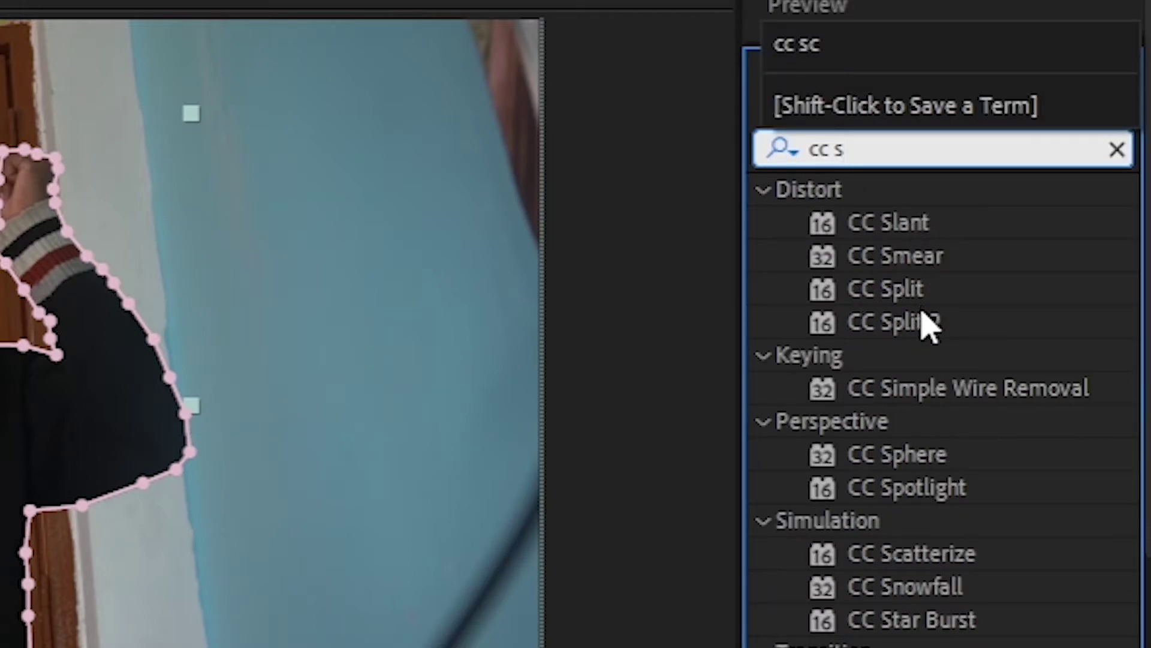
text(cas)
key(BackSpace)
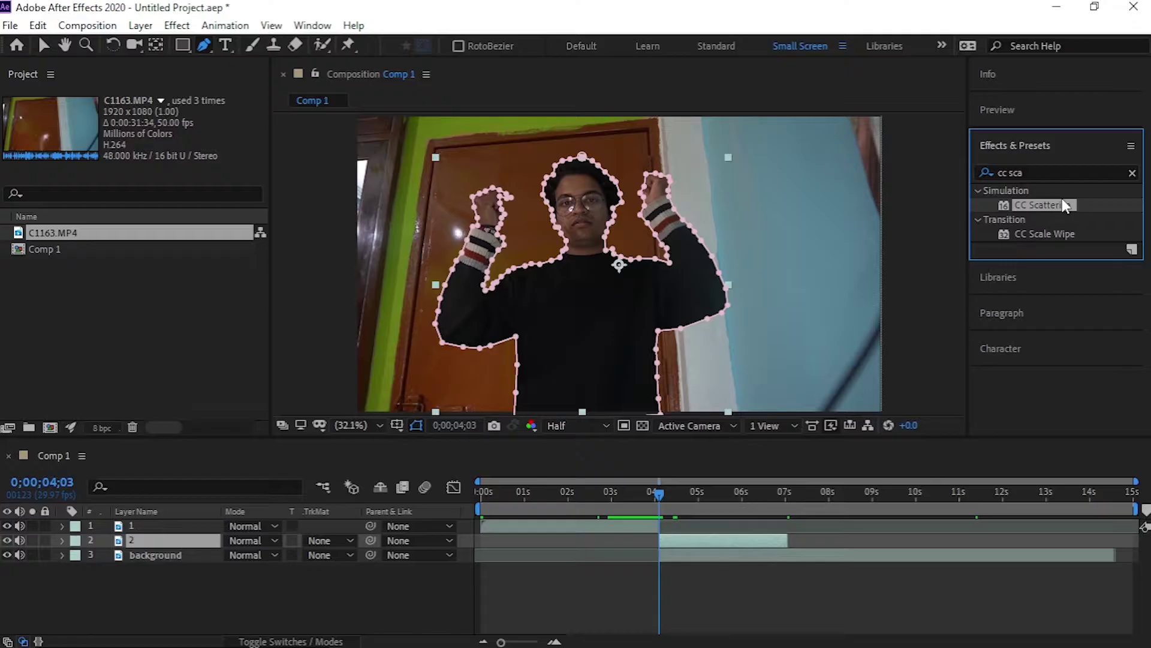
mouse_move(959, 246)
mouse_down()
mouse_move(925, 228)
mouse_move(186, 543)
mouse_up()
- Set a Scatter keyframe of 0.0 on layer 2 at 0;00;04;03, then move near 0;00;07;02
key(v)
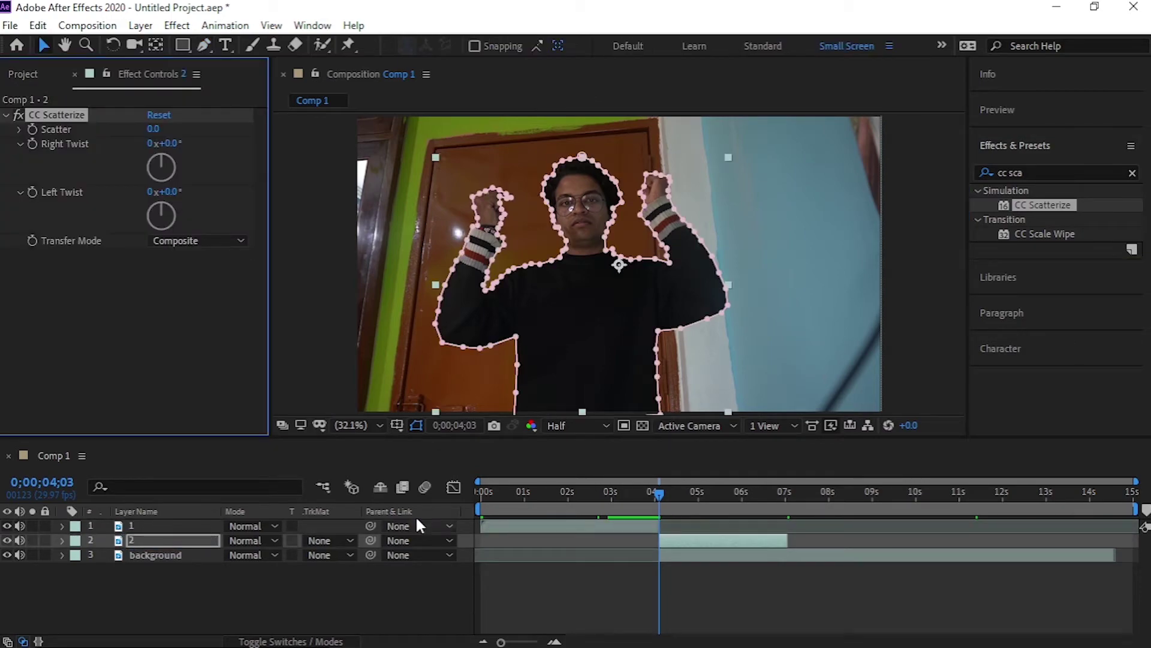
click(150, 538)
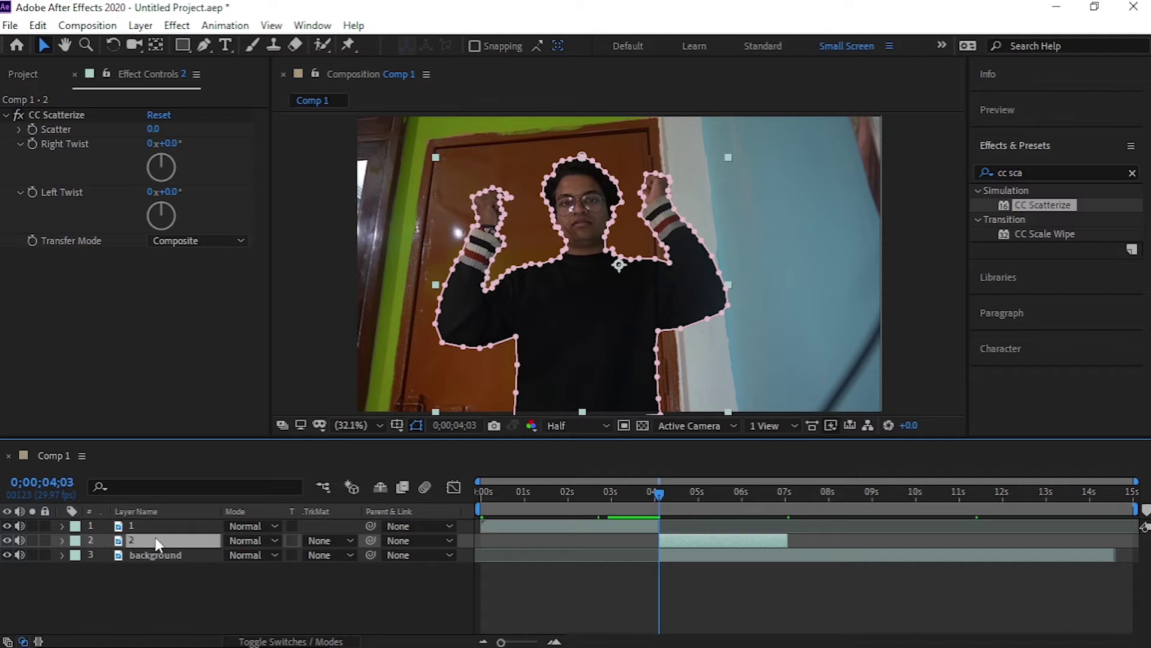
click(33, 131)
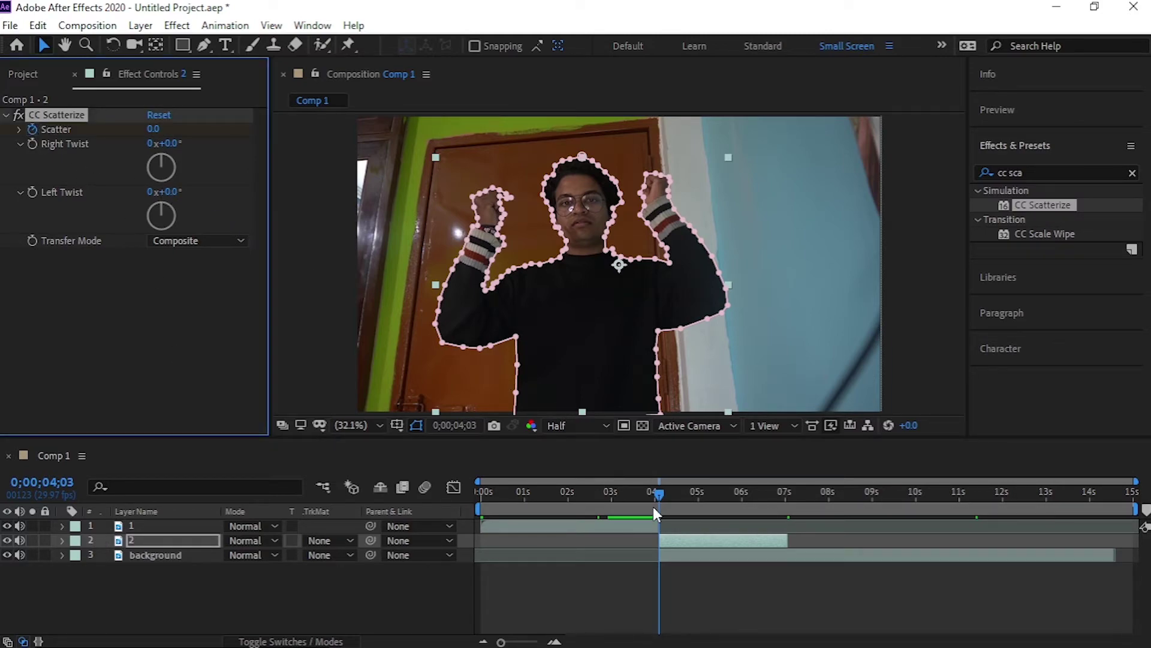
mouse_move(659, 493)
mouse_down()
mouse_move(791, 566)
mouse_move(787, 556)
mouse_up()
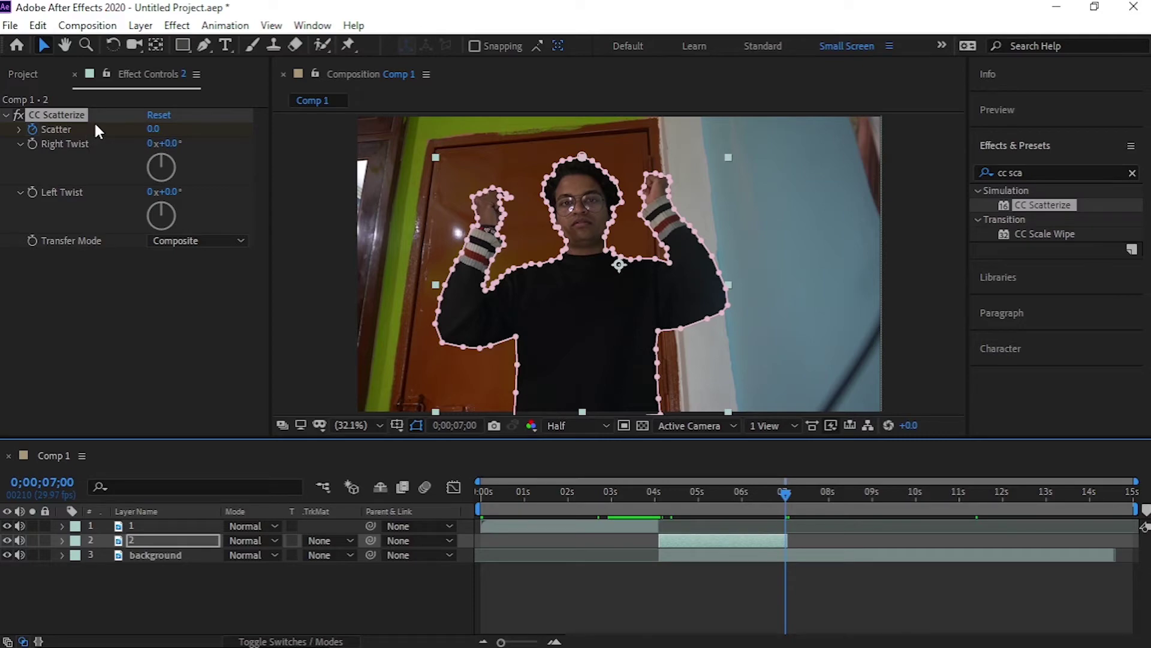
click(787, 491)
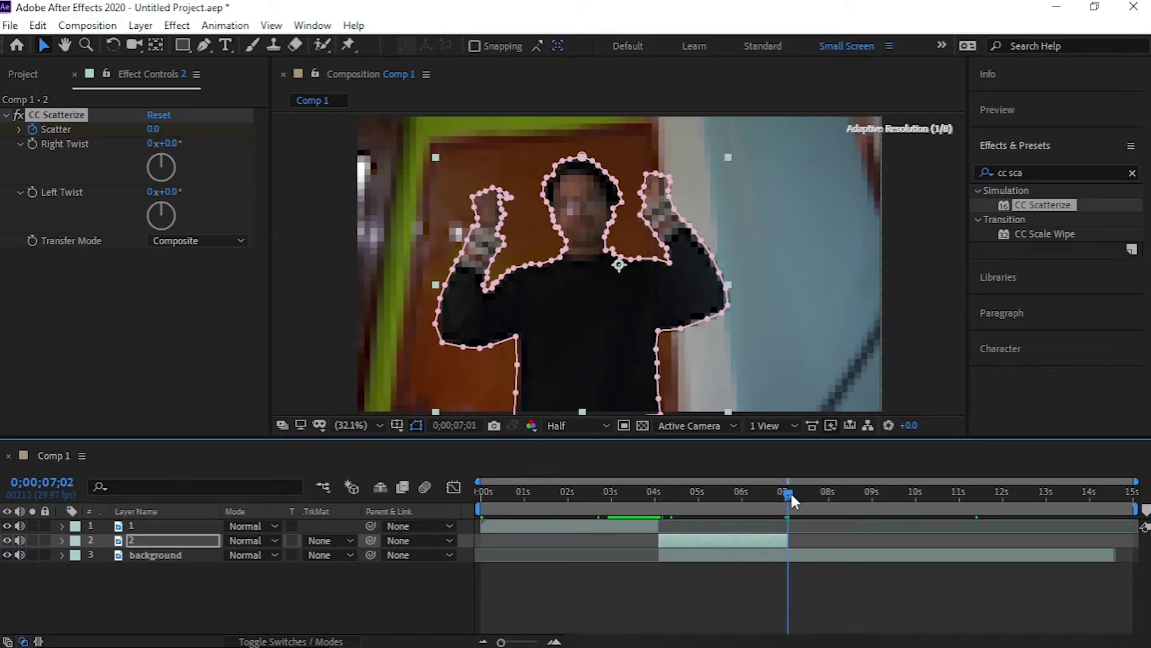
drag(787, 489, 790, 490)
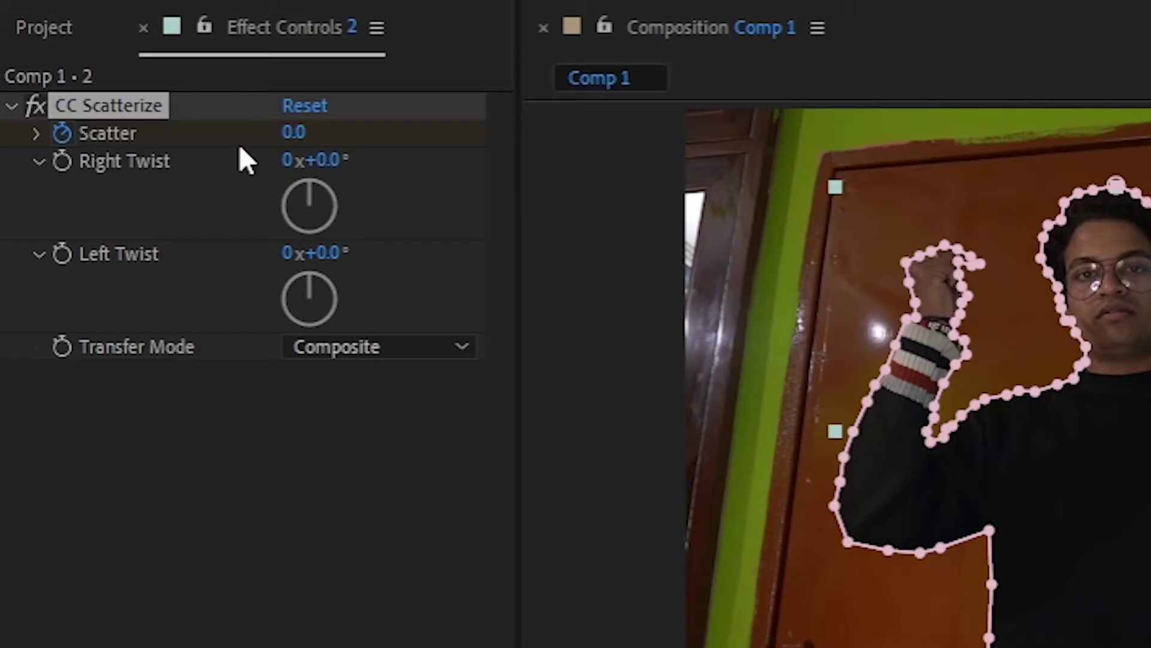
- Set Scatter to 500 at the end of layer 2
click(299, 133)
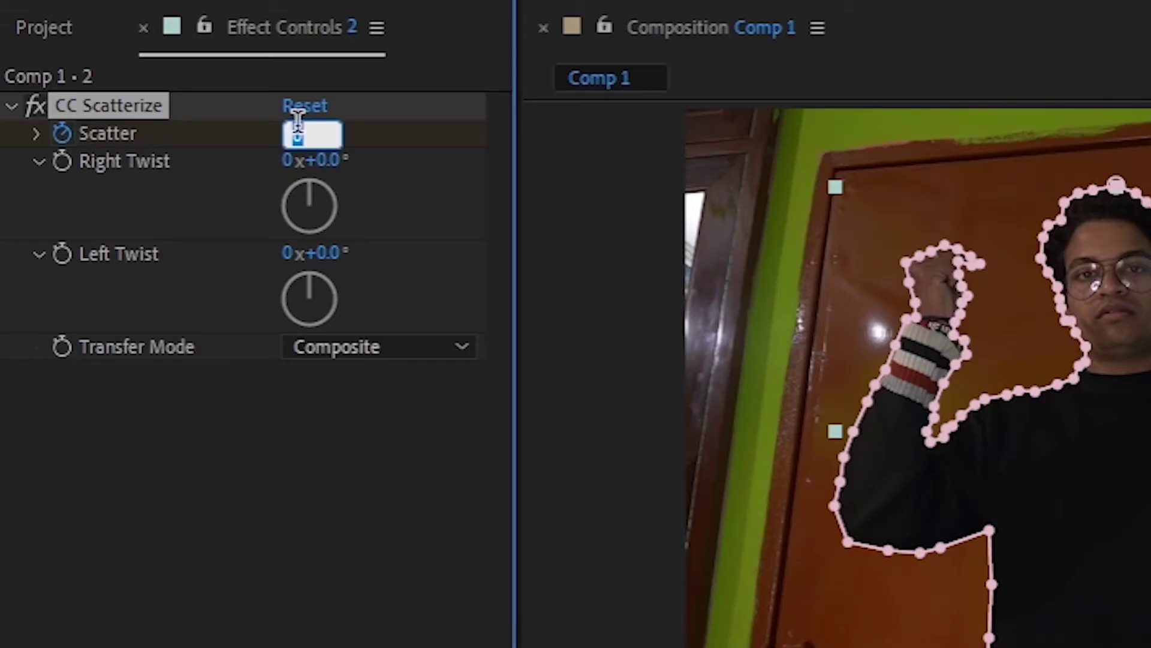
text(500)
click(203, 517)
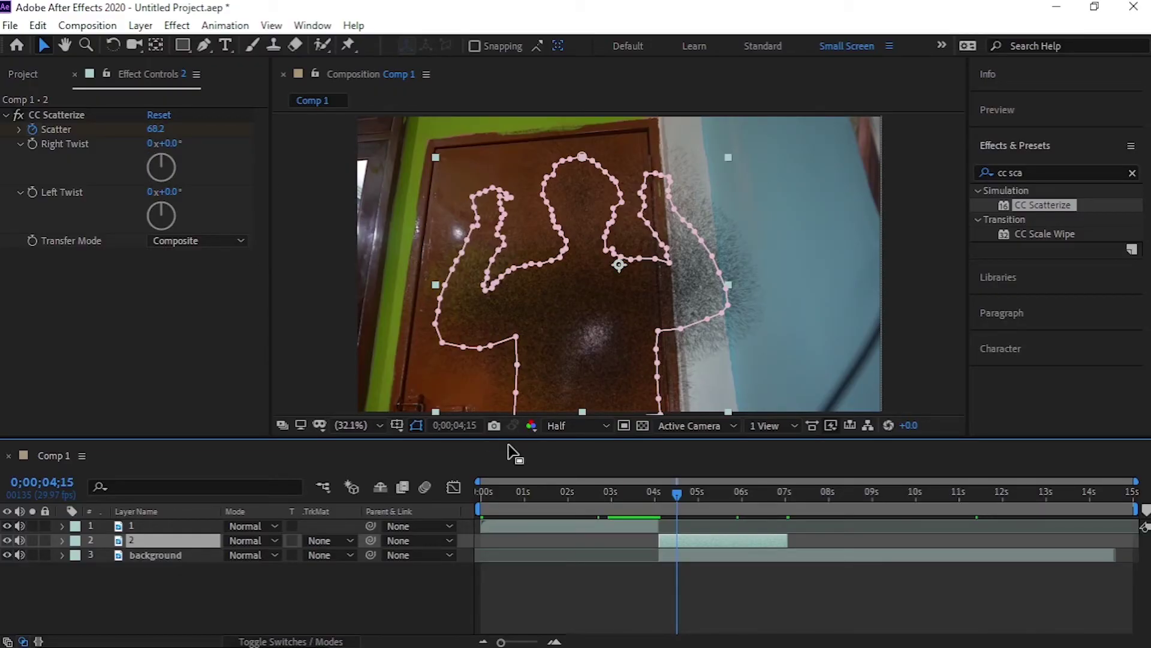
- Preview the scatter animation and scrub back through it
click(653, 491)
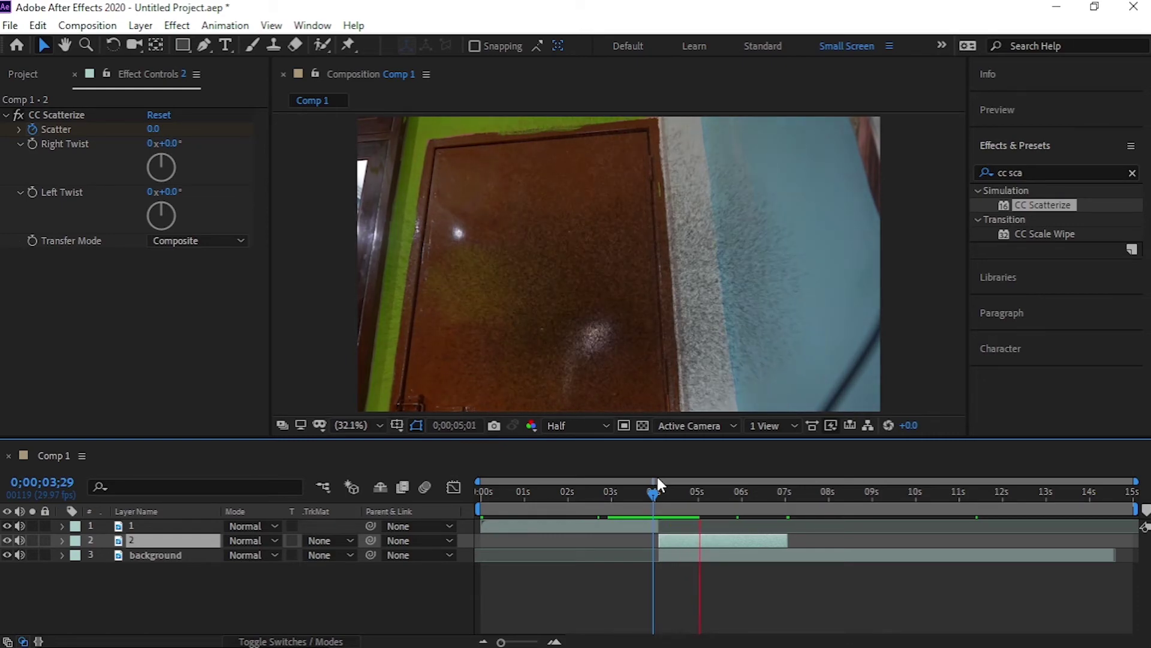
key(space)
drag(683, 502, 659, 521)
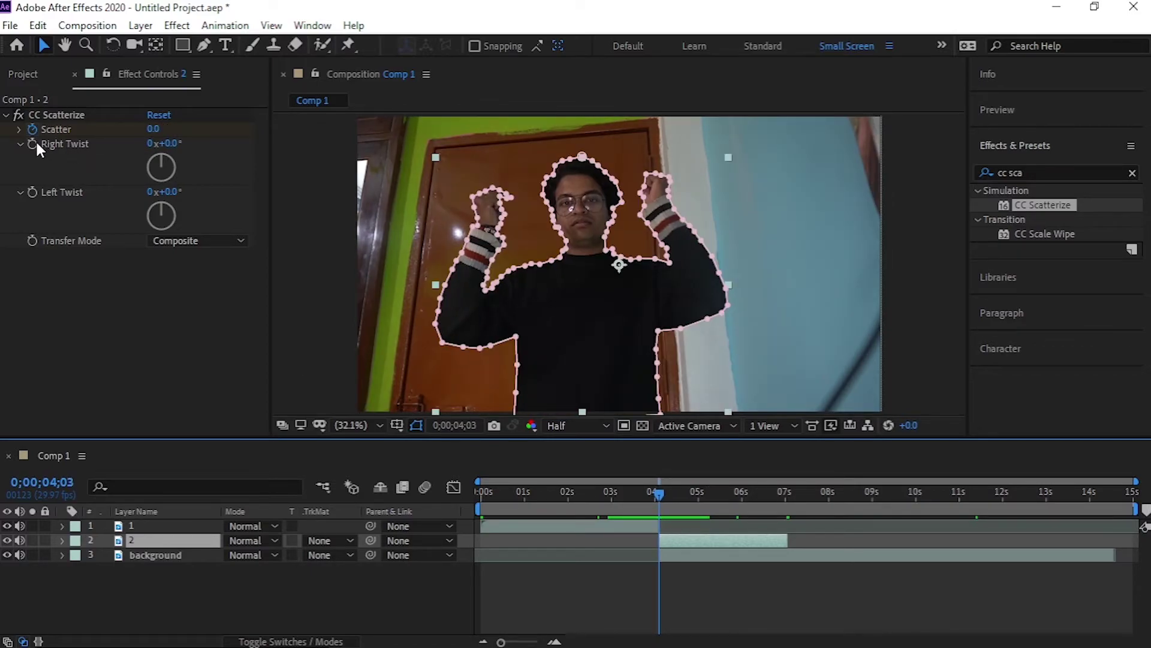
mouse_move(663, 496)
mouse_down()
mouse_move(694, 517)
mouse_move(662, 537)
mouse_up()
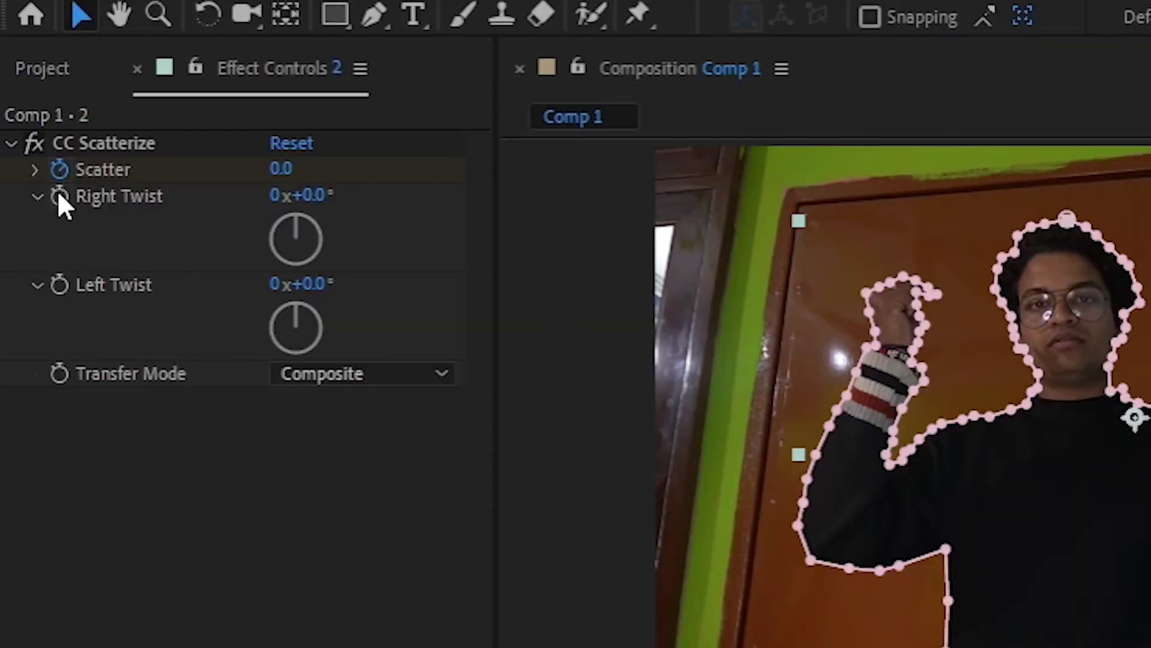
- Keyframe Right Twist at 0x+0.0° at 0;00;04;03 and 1x+2.2° a few frames later
click(30, 146)
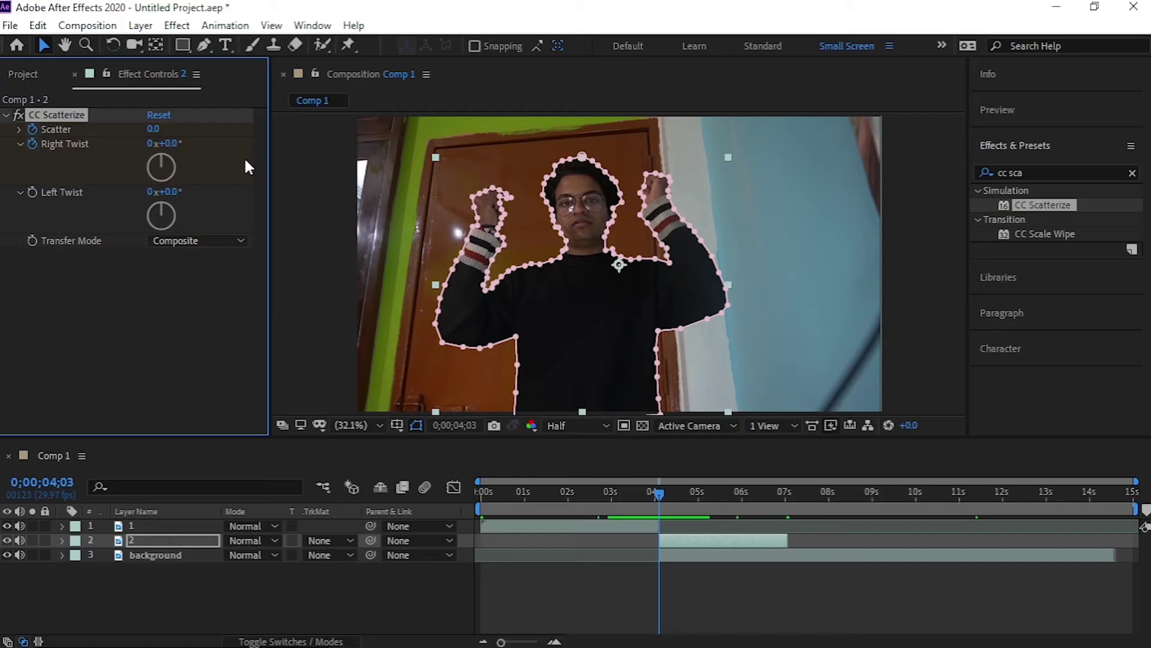
drag(661, 494, 685, 522)
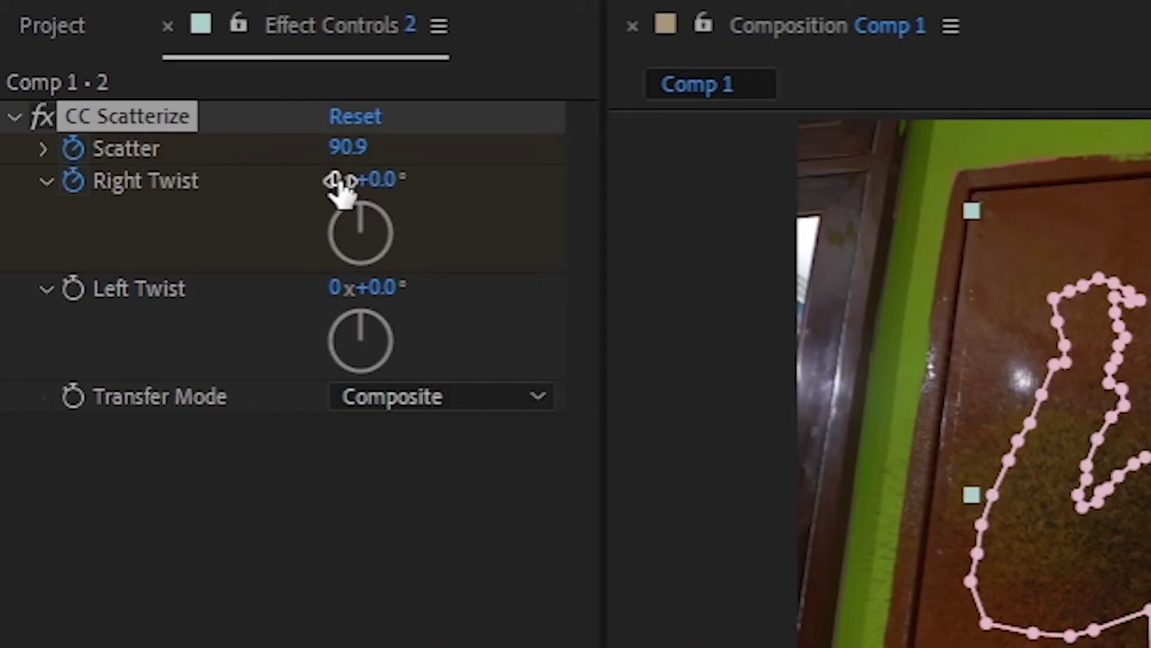
click(150, 143)
text(1)
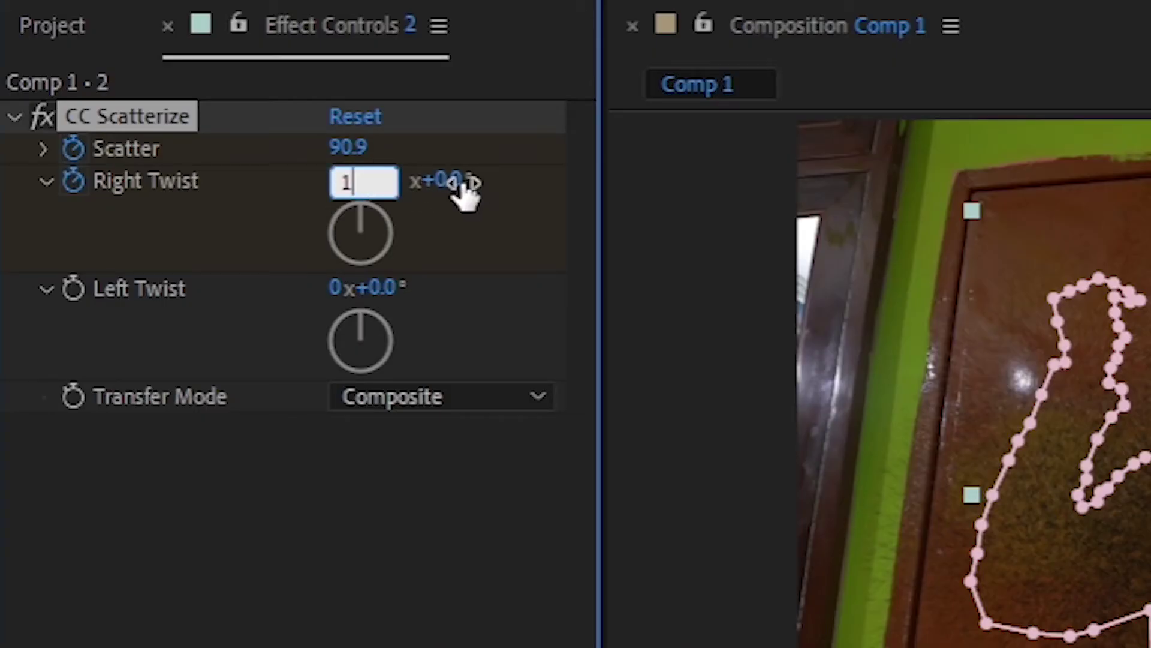
click(460, 197)
click(380, 180)
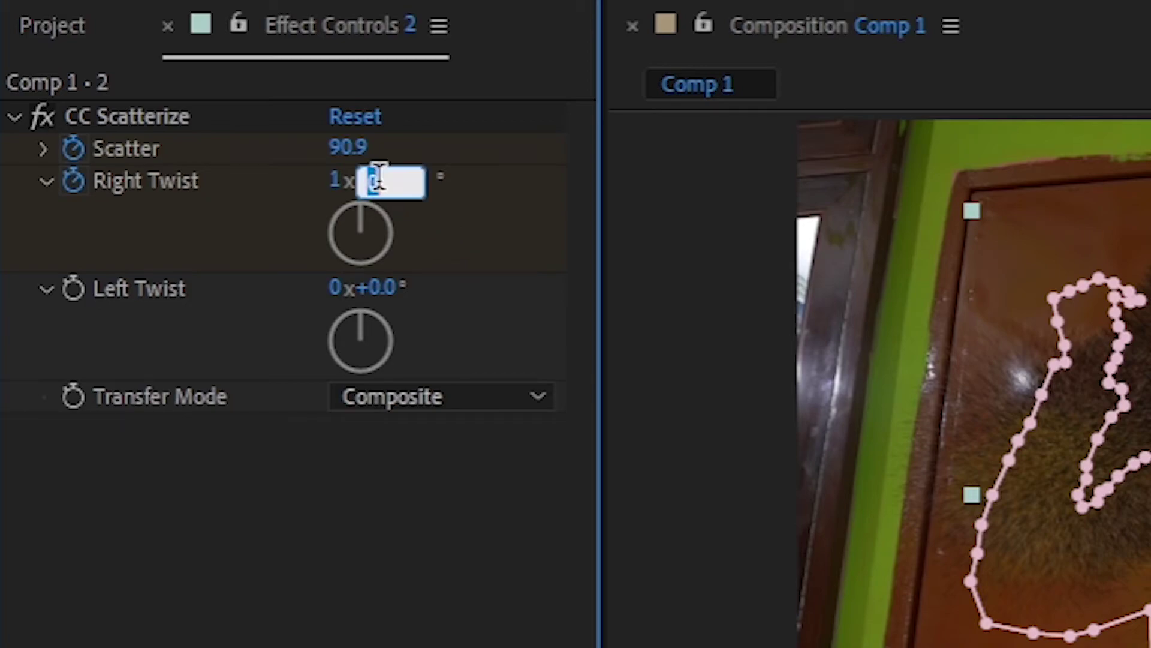
text(2.2)
click(406, 519)
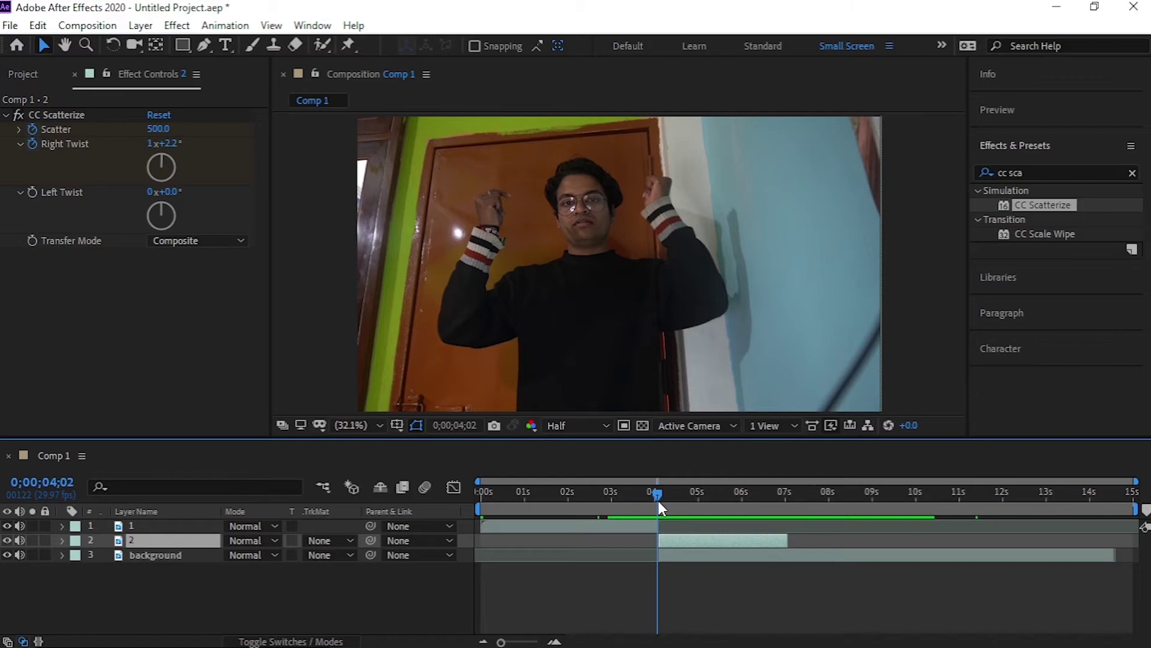
drag(658, 502, 659, 501)
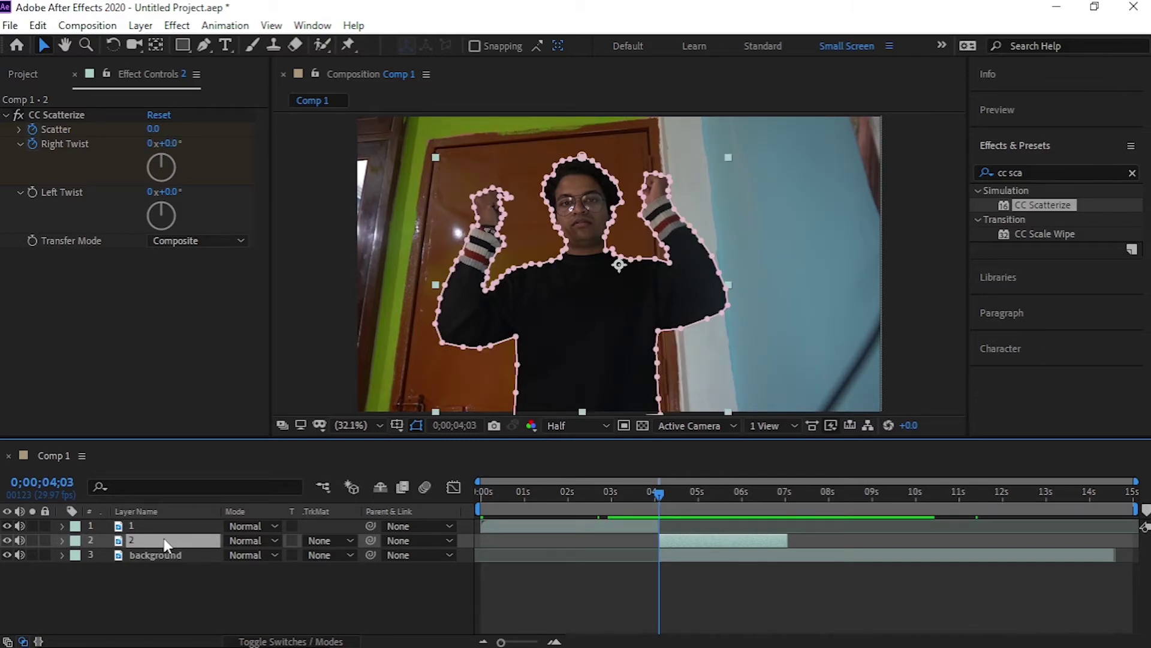
- Reveal layer 2's keyframes, shift the Right Twist keyframe slightly later, and select layer 2
key(u)
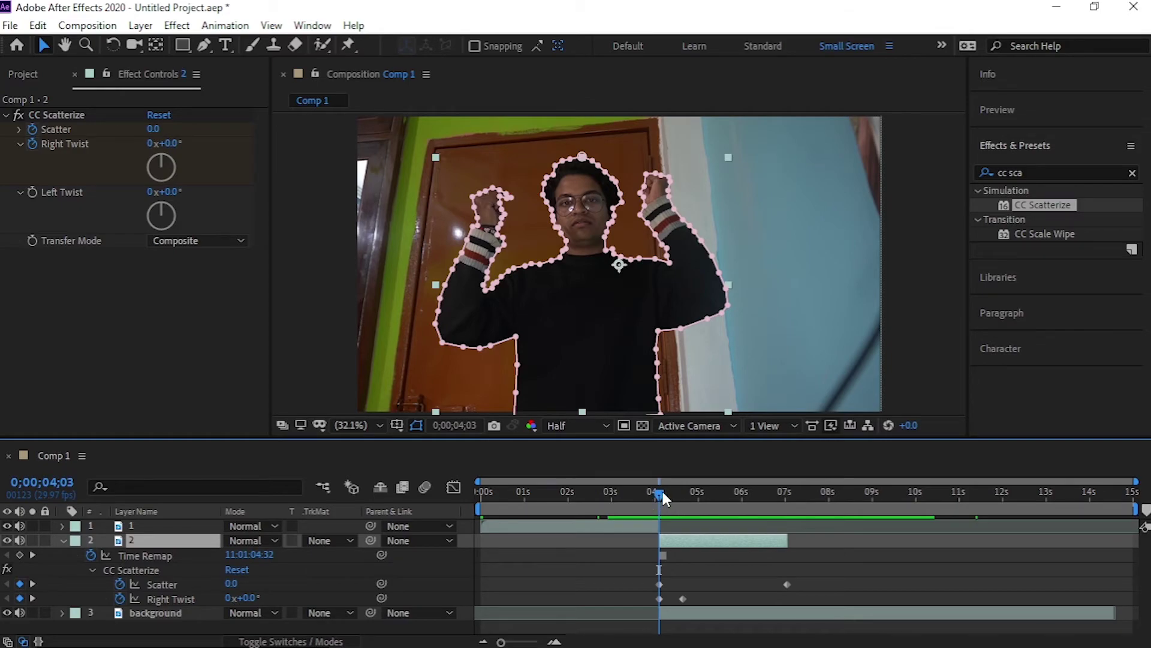
drag(662, 496, 793, 582)
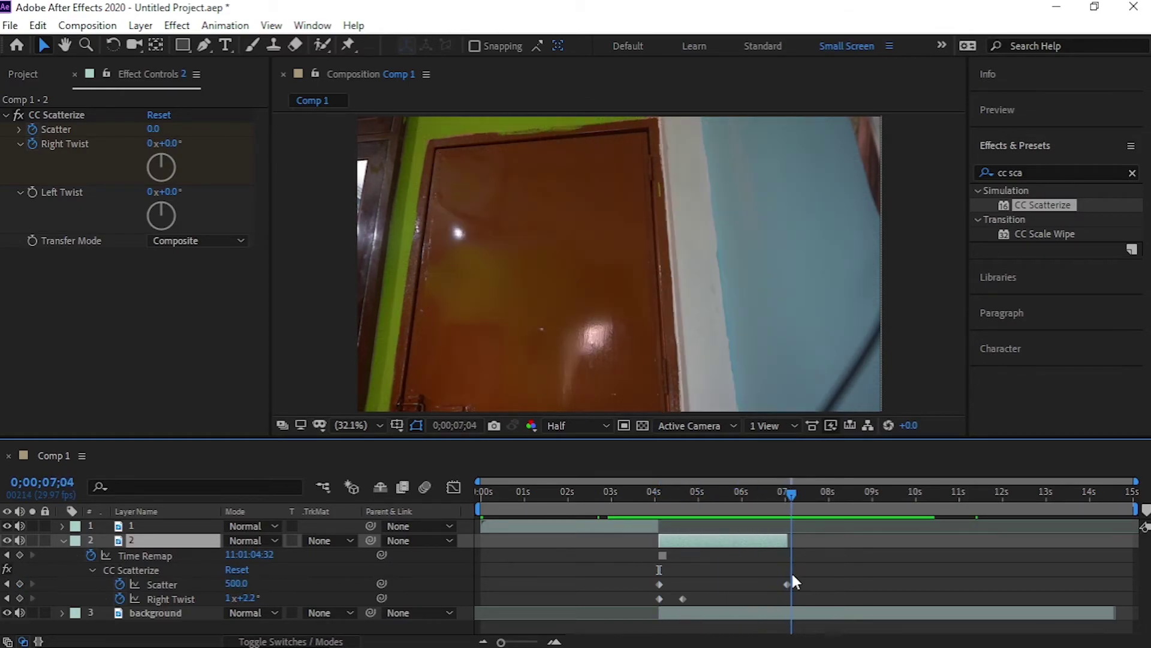
drag(789, 578, 685, 599)
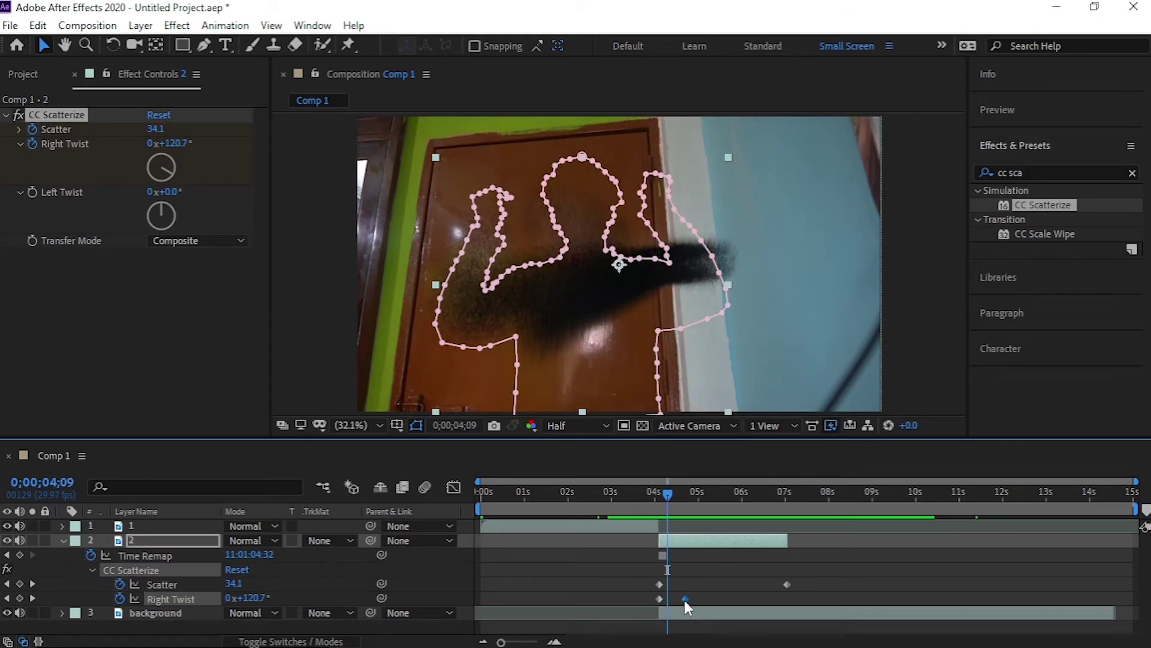
drag(667, 491, 689, 527)
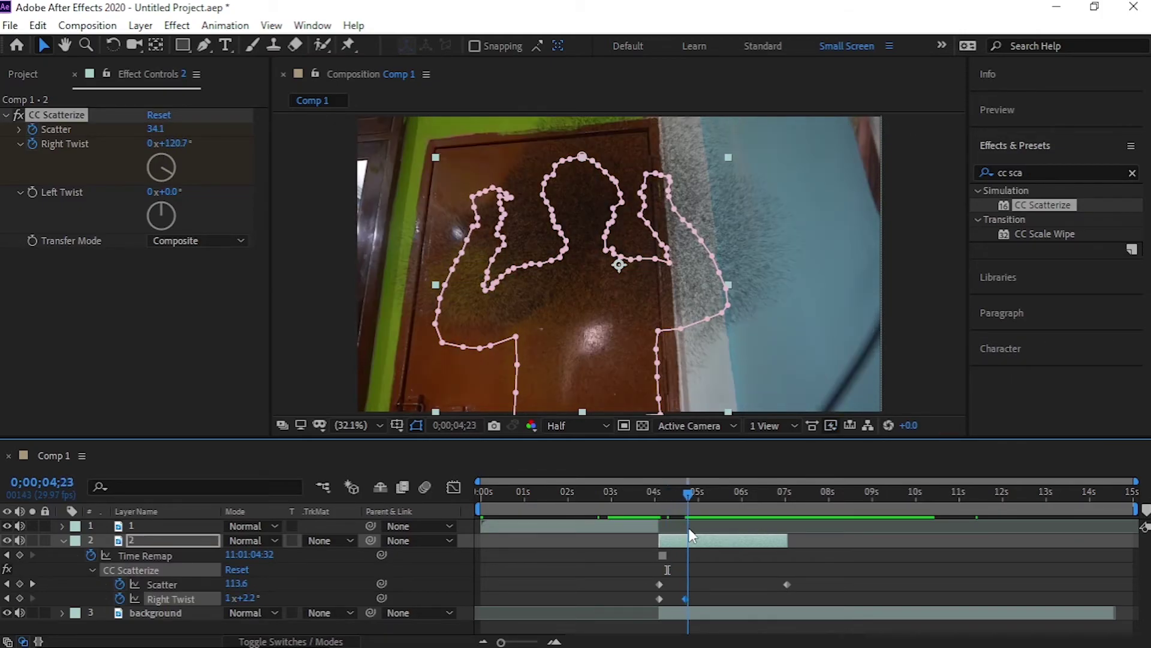
click(147, 542)
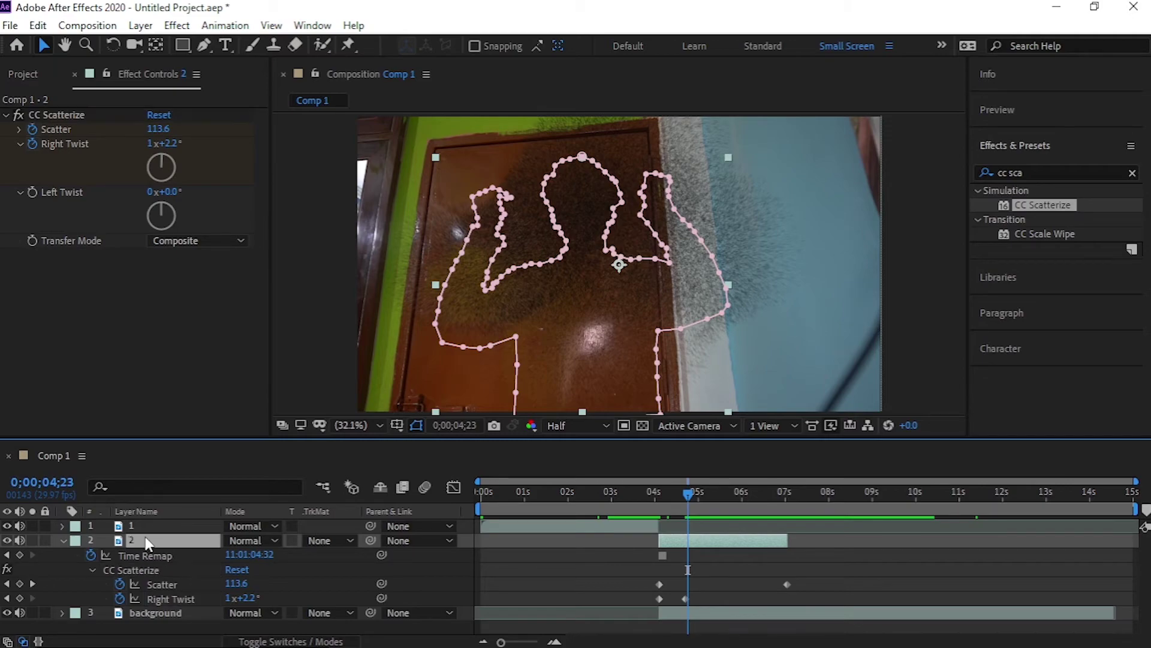
- Keyframe layer 2's Opacity from 100% at about 6;15 to 0% at 7;01
key(t)
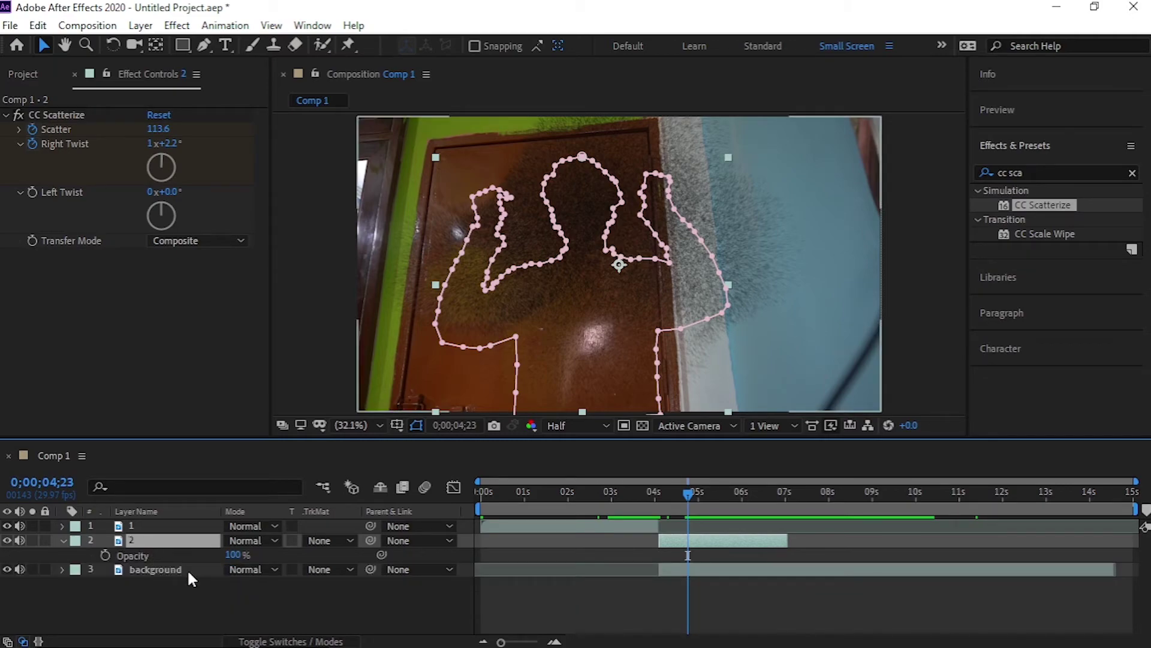
drag(688, 498, 764, 586)
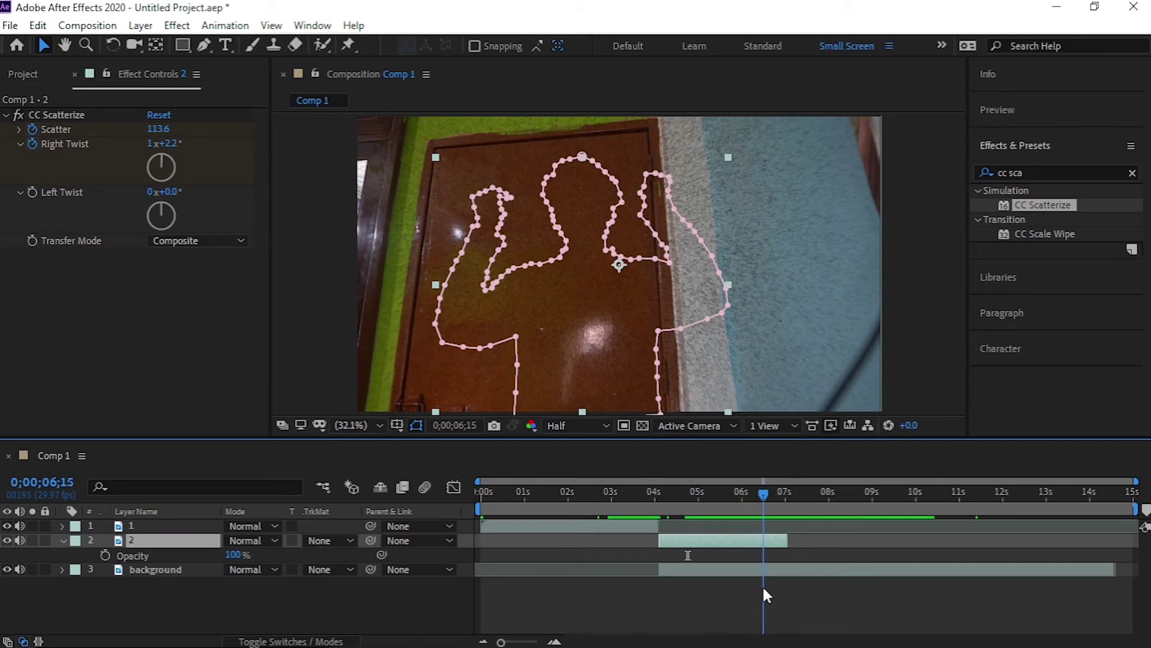
click(105, 556)
drag(764, 494, 787, 531)
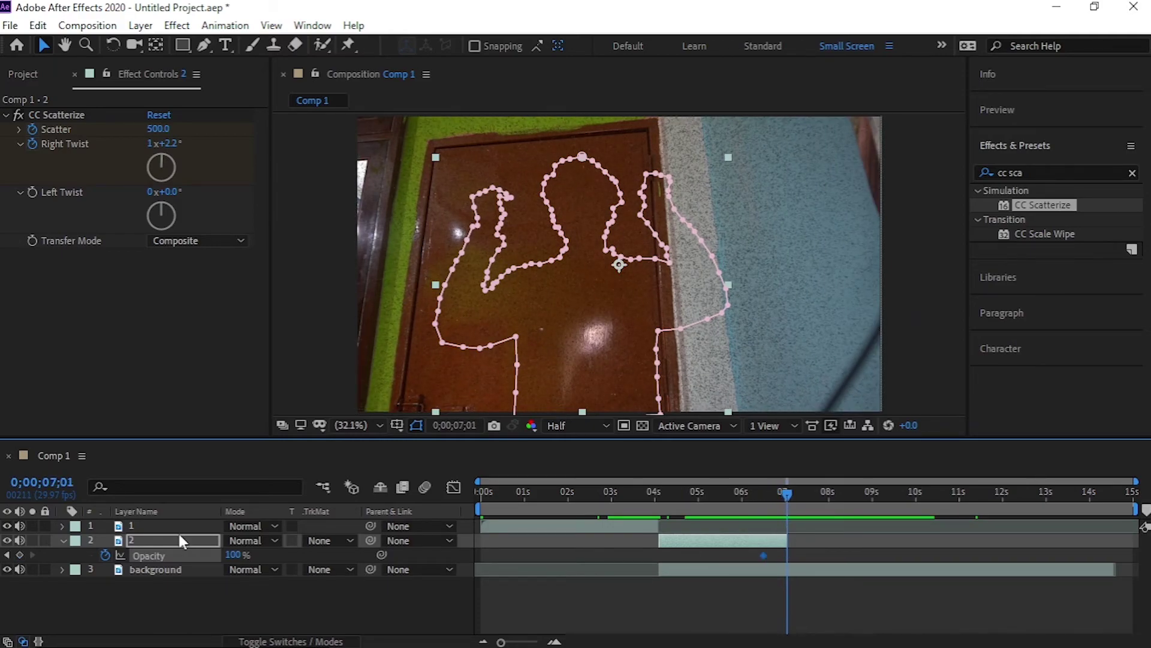
drag(232, 555, 184, 558)
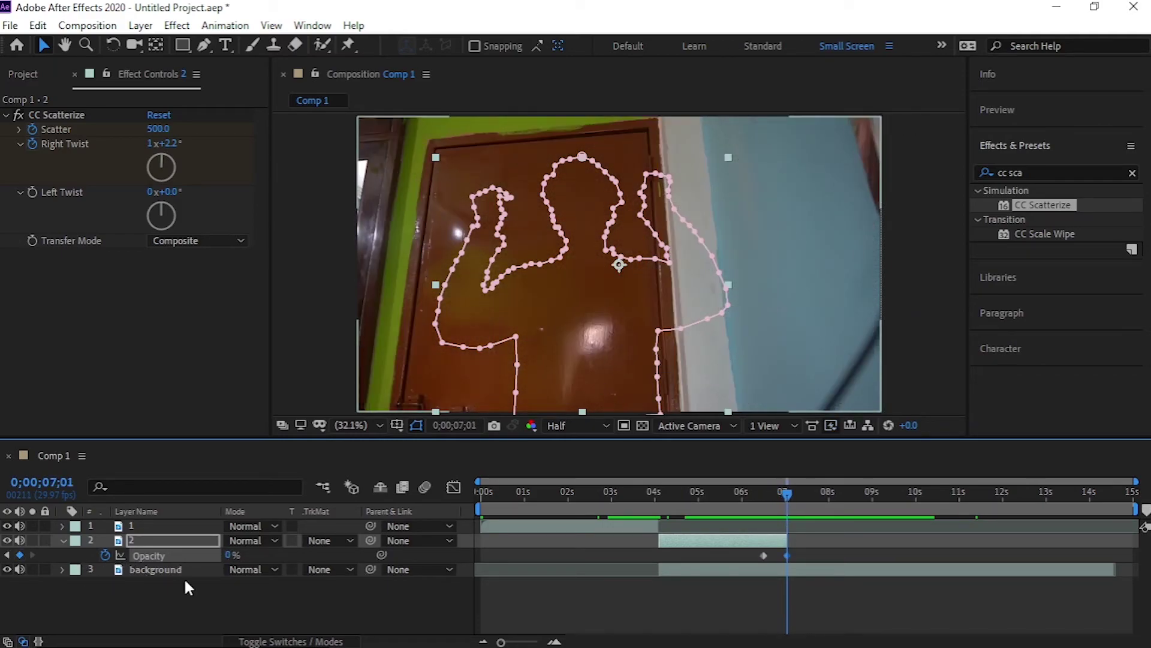
drag(773, 498, 784, 536)
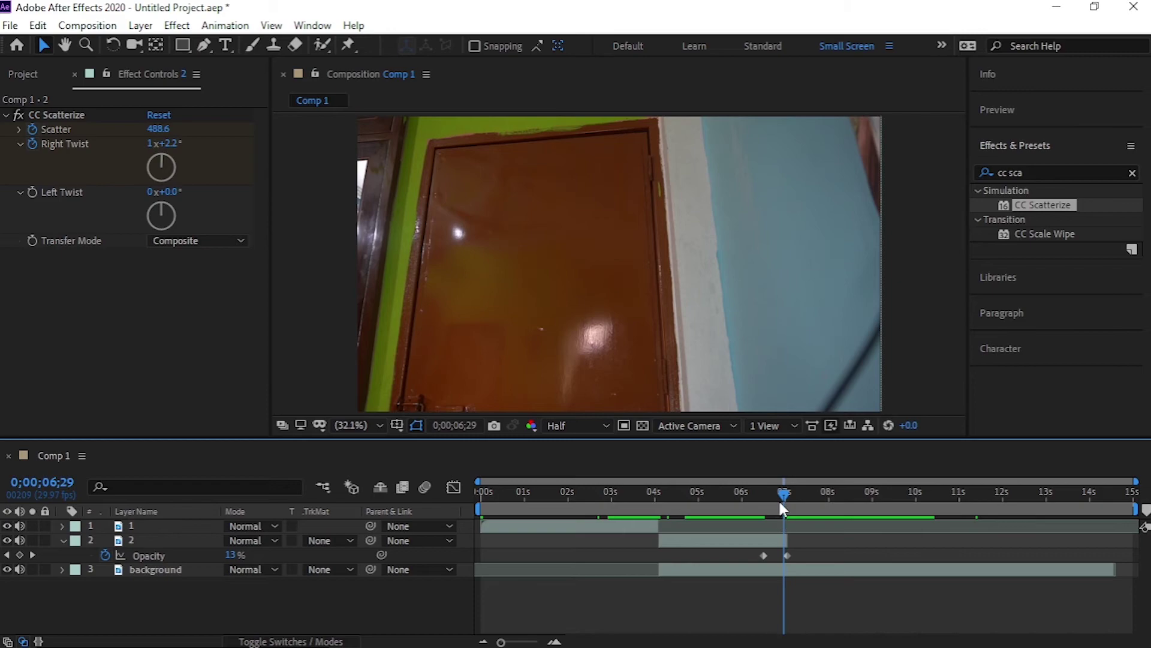
click(63, 540)
key(space)
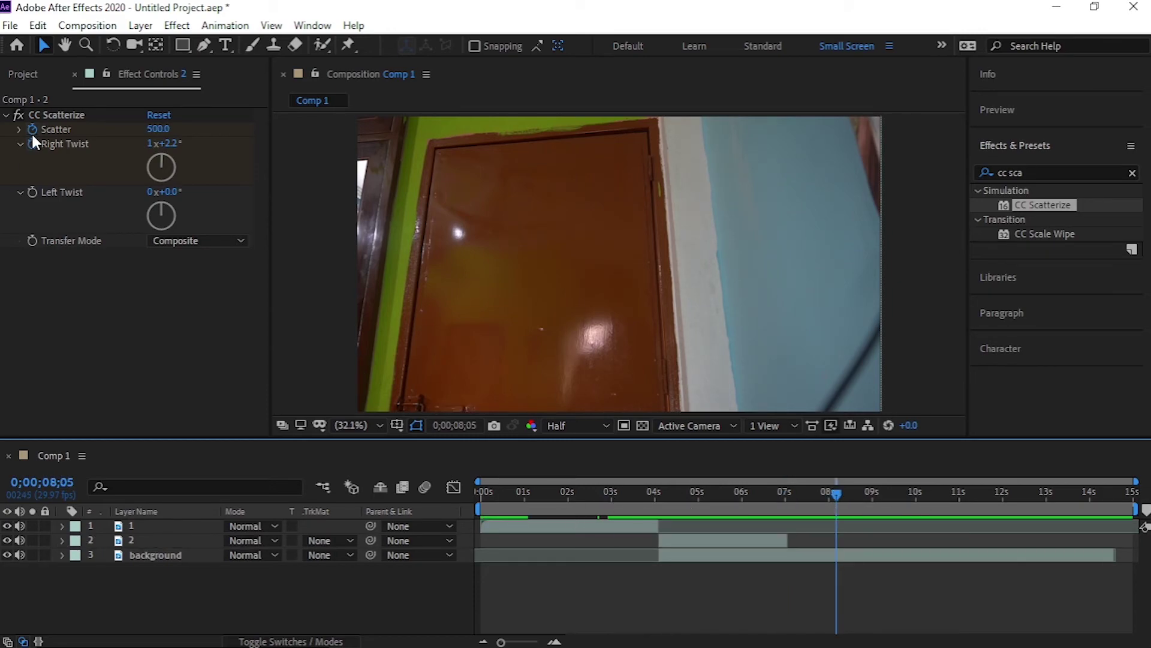
- Import the Disintegration and Snapping Fingers y2mate MP3s from Downloads into the Project panel
click(28, 74)
click(84, 303)
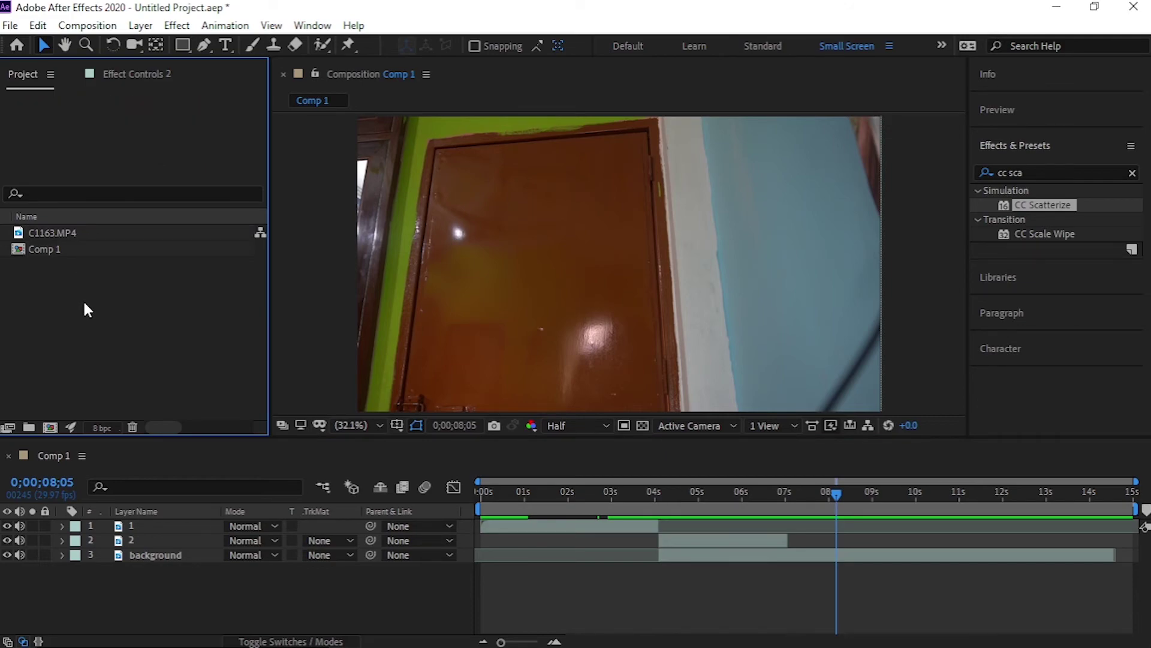
double_click(85, 304)
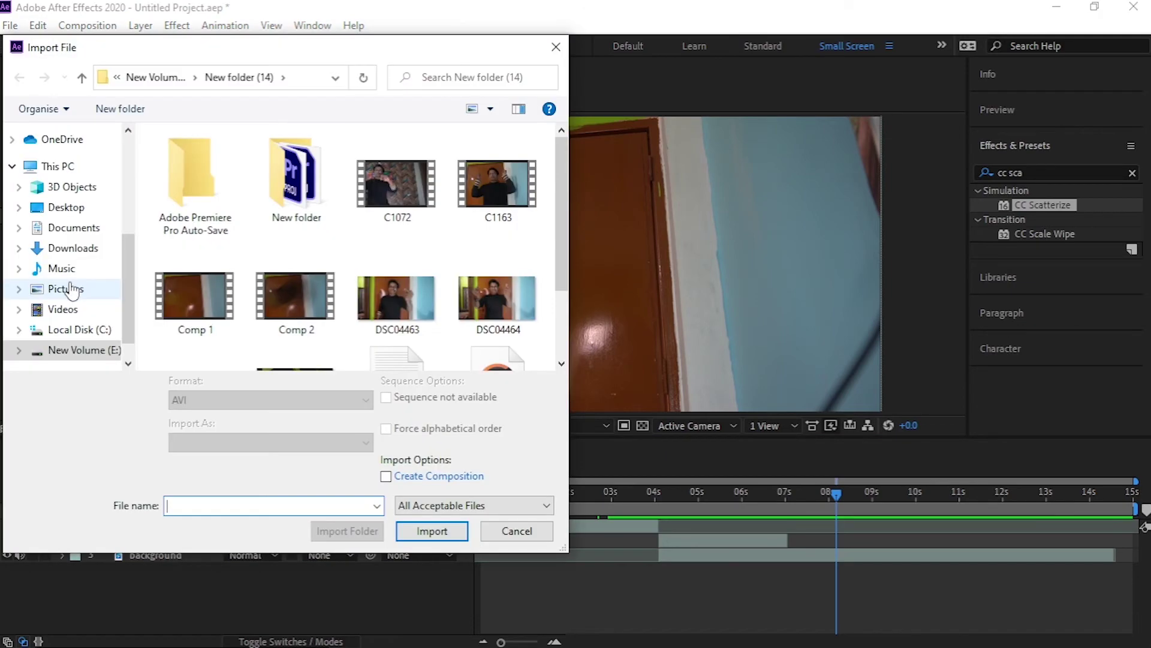
click(74, 247)
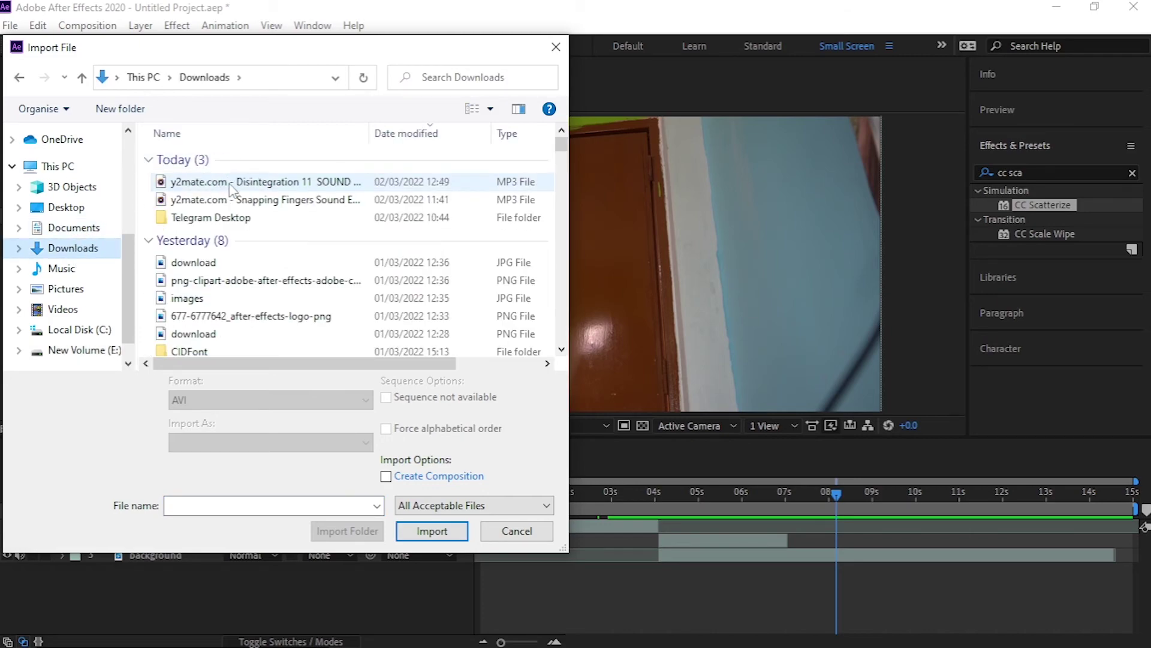
click(231, 182)
shift+click(234, 200)
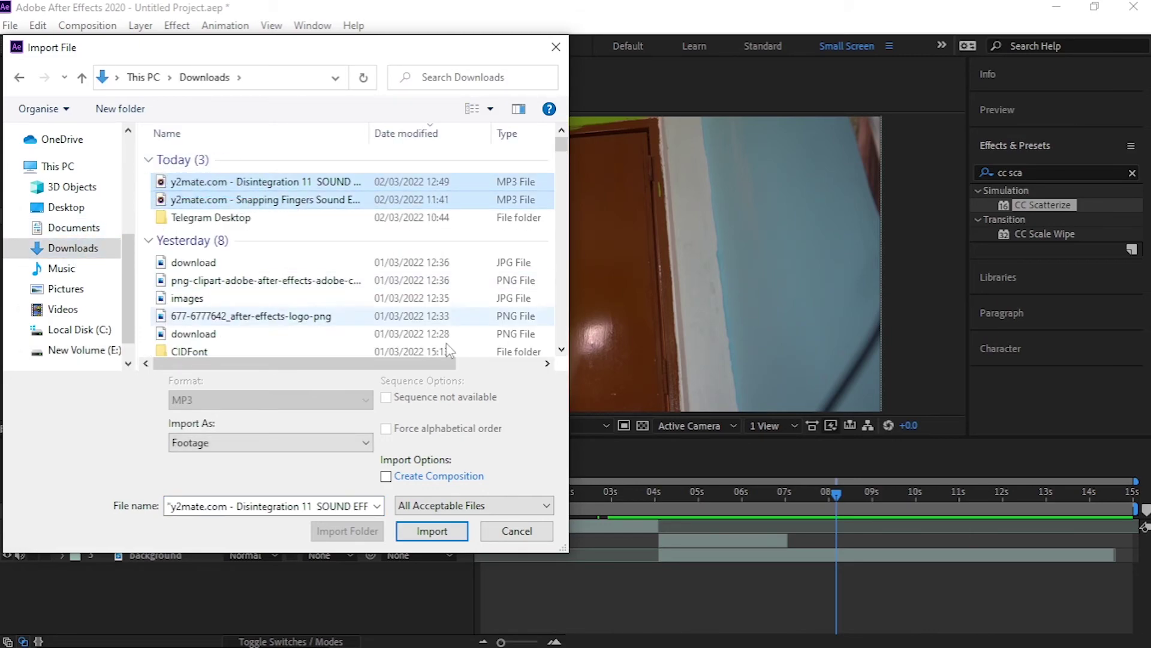
click(430, 531)
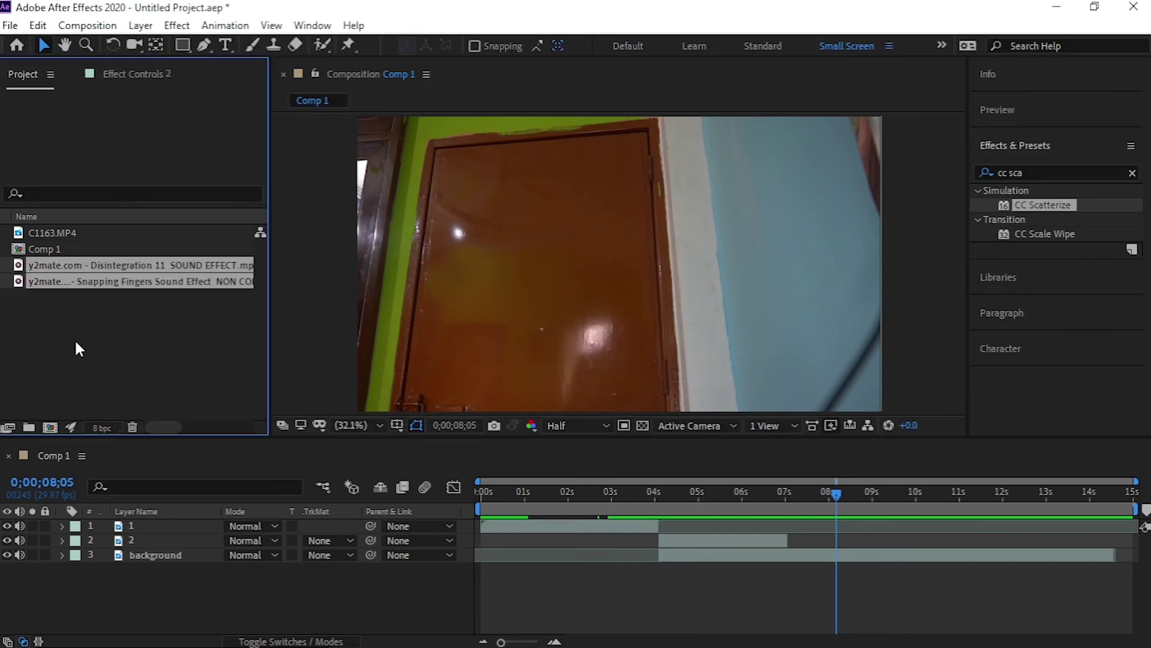
click(74, 338)
- Drag the Snapping Fingers and Disintegration MP3s into Comp 1 as layers 4 and 5
click(141, 267)
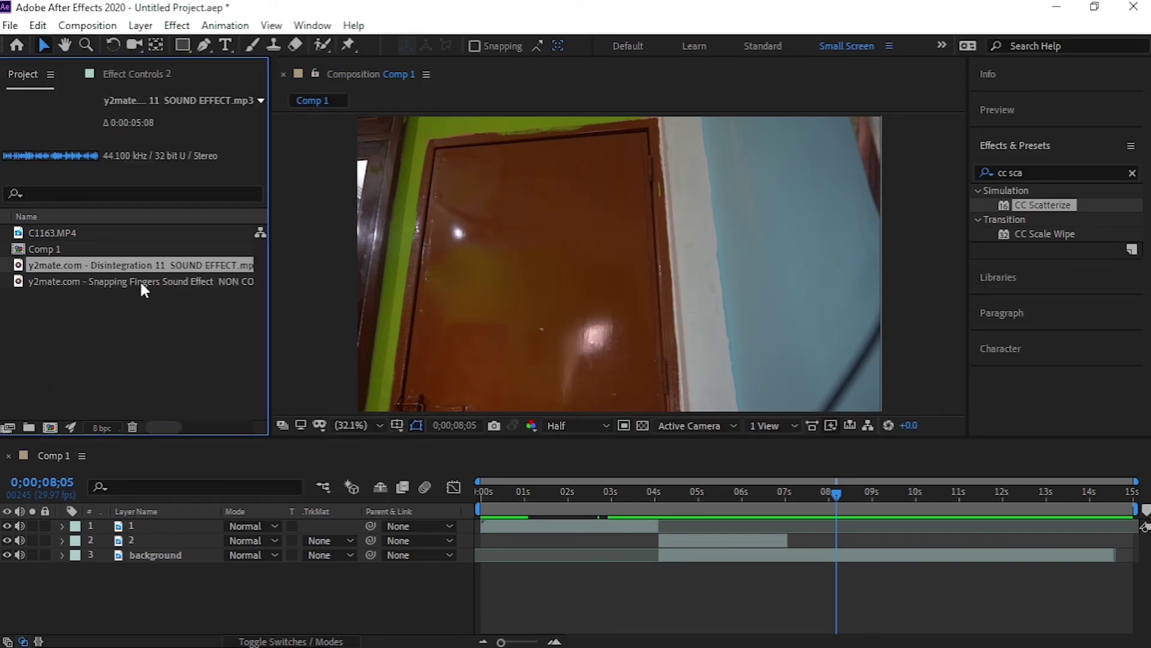
click(138, 279)
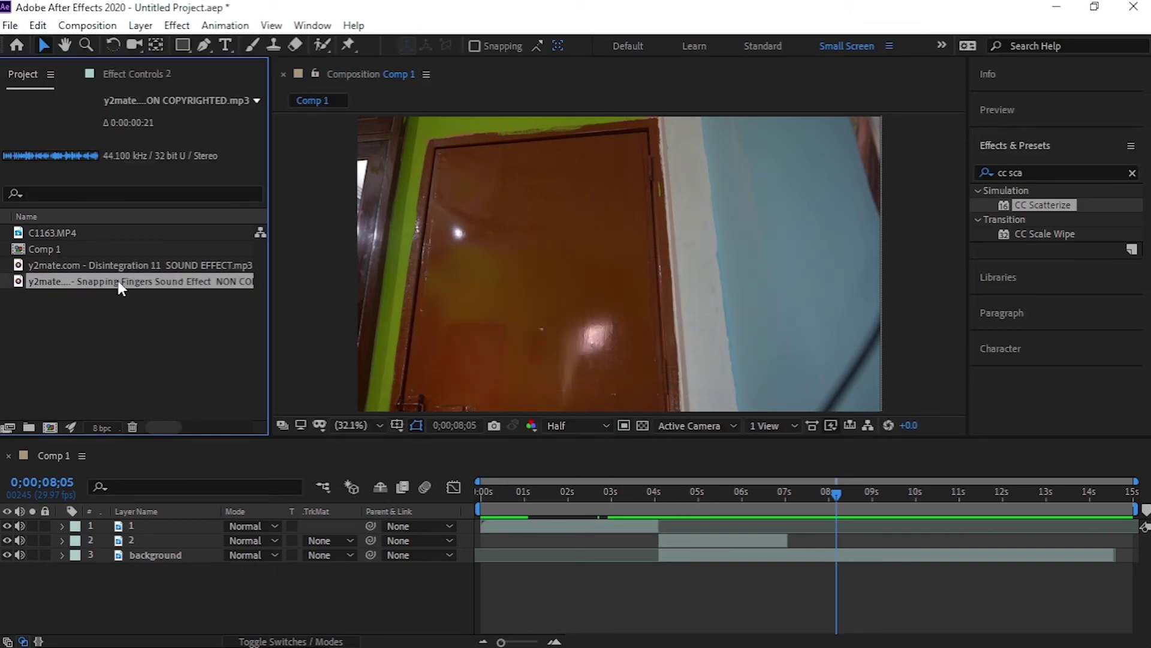
drag(117, 281, 234, 587)
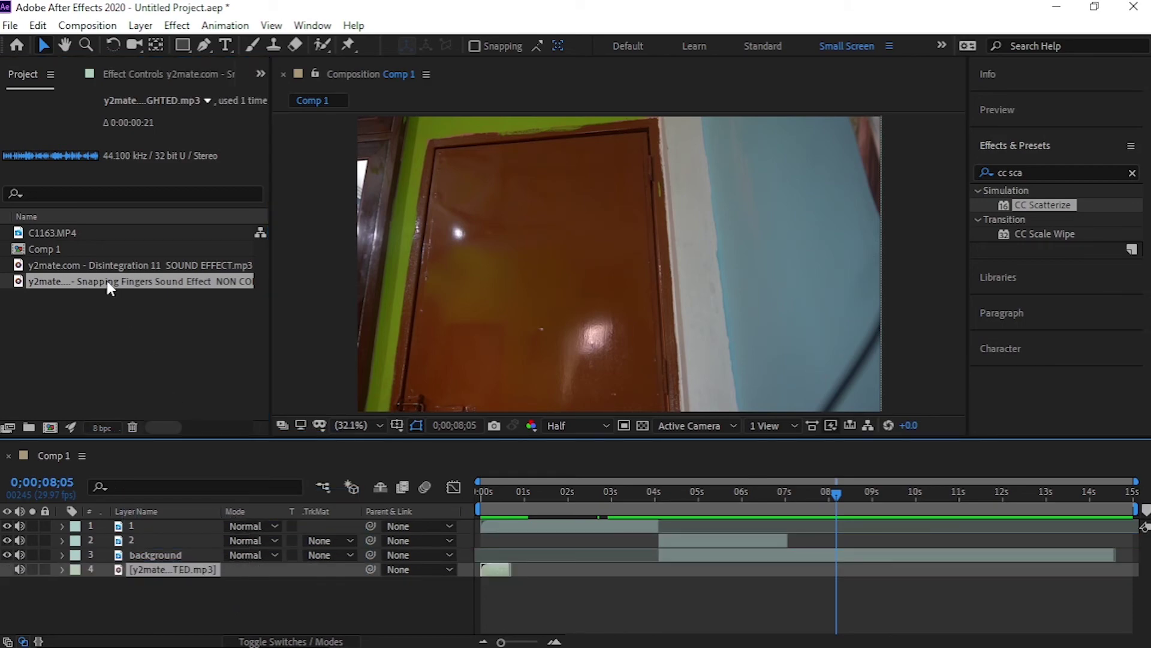
click(113, 265)
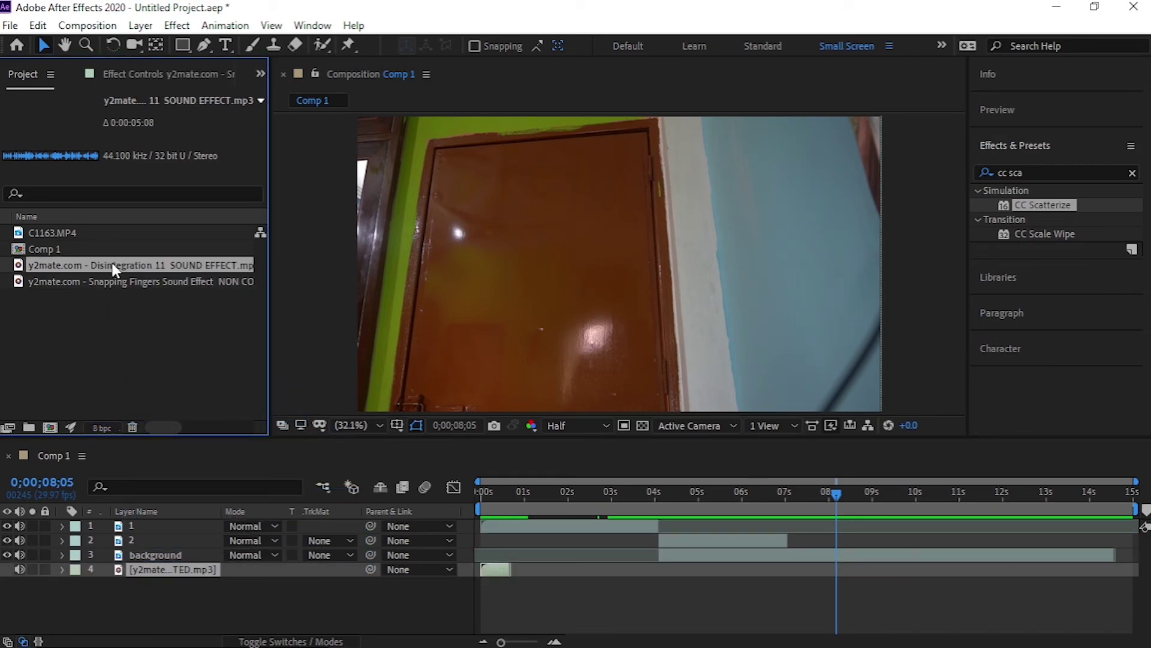
drag(111, 261, 222, 596)
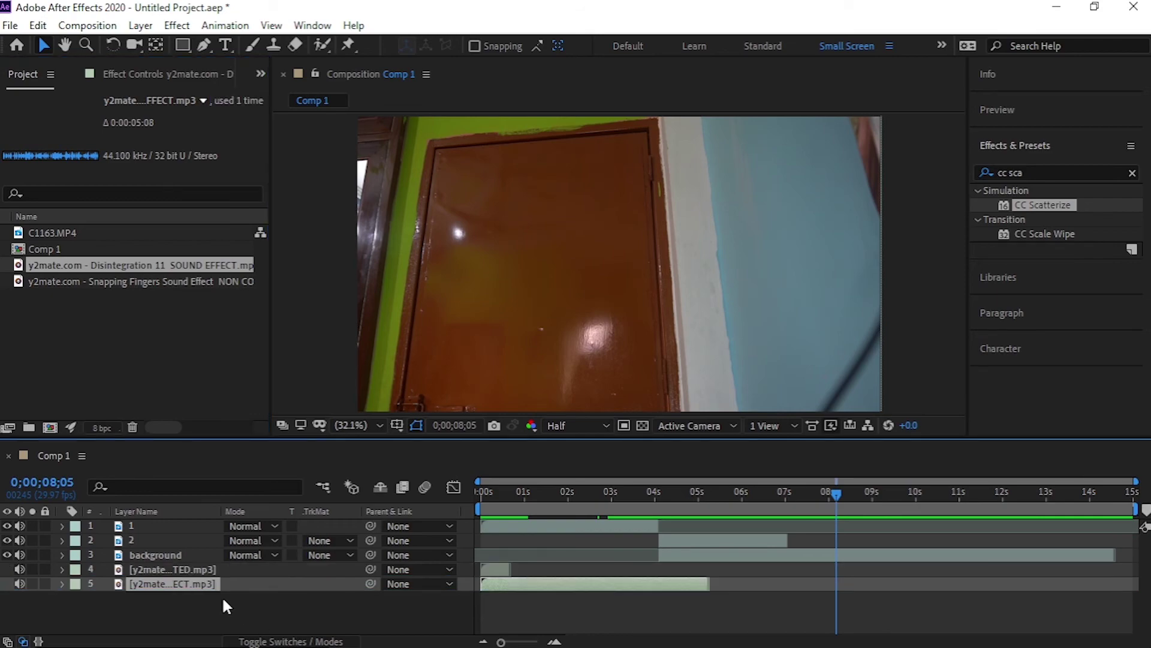
click(171, 571)
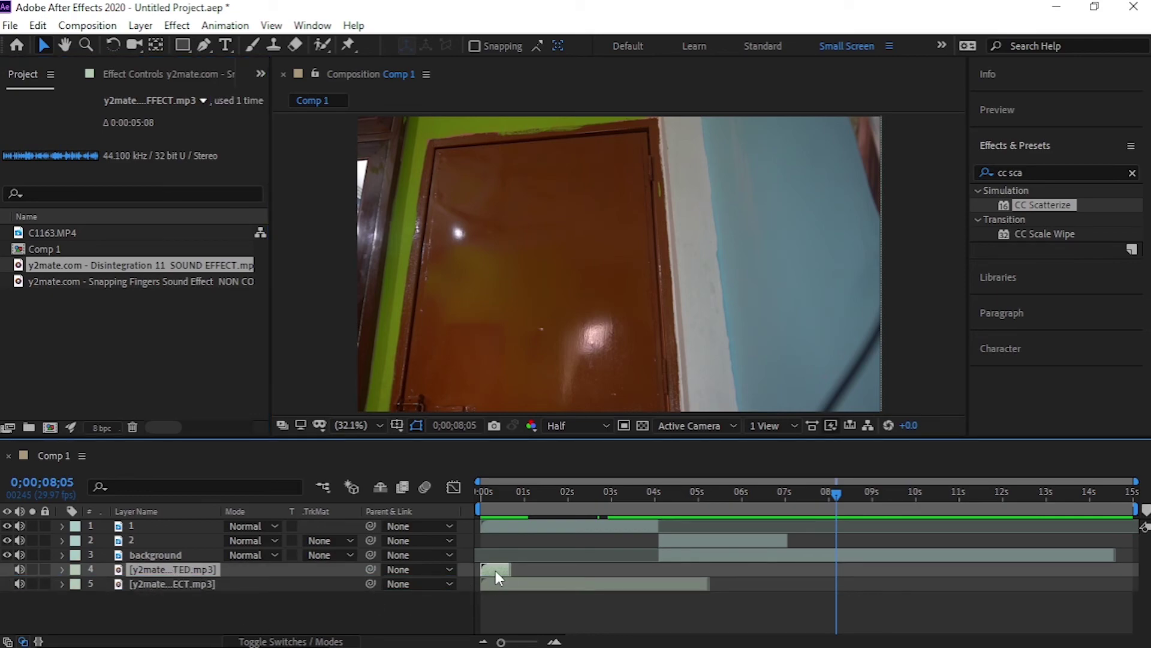
- Move the snapping-fingers audio on layer 4 to start at 3;20
drag(496, 570, 665, 579)
click(655, 503)
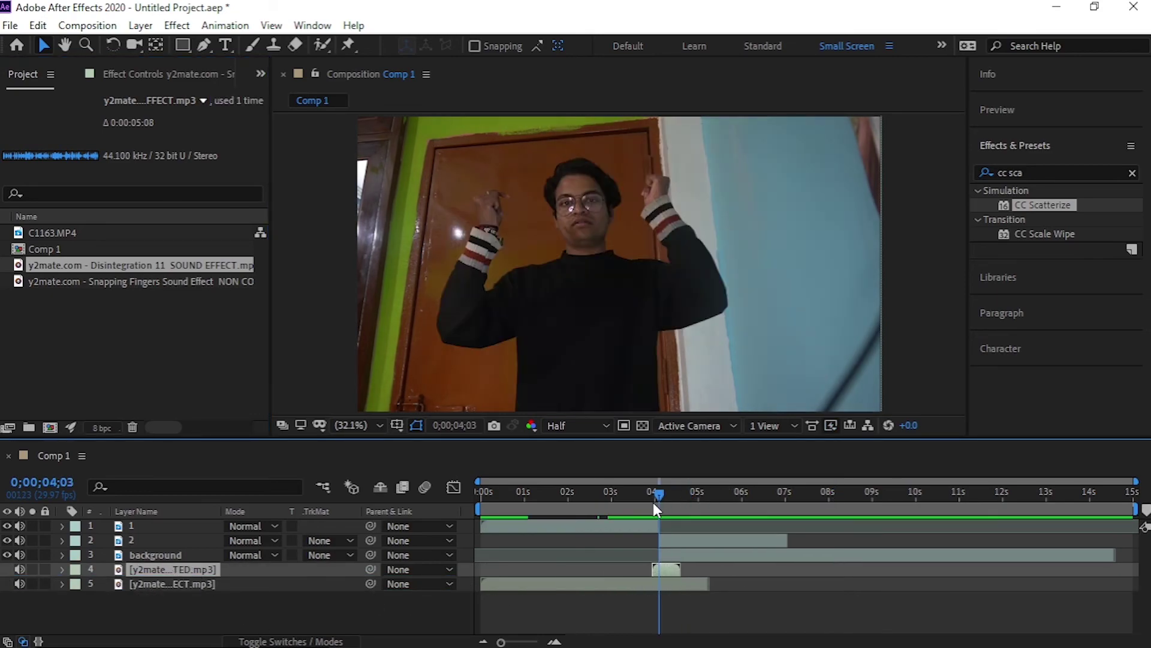
key(Page_Up)
key(Page_Up)
key(Page_Up)
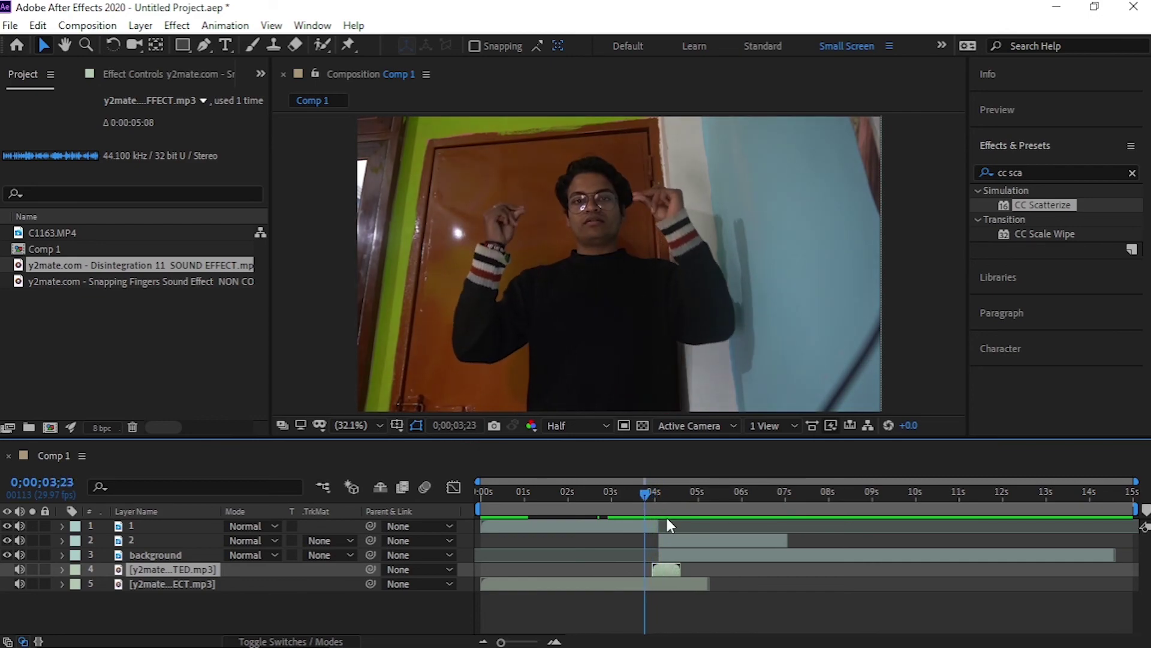
drag(667, 573, 658, 570)
click(642, 502)
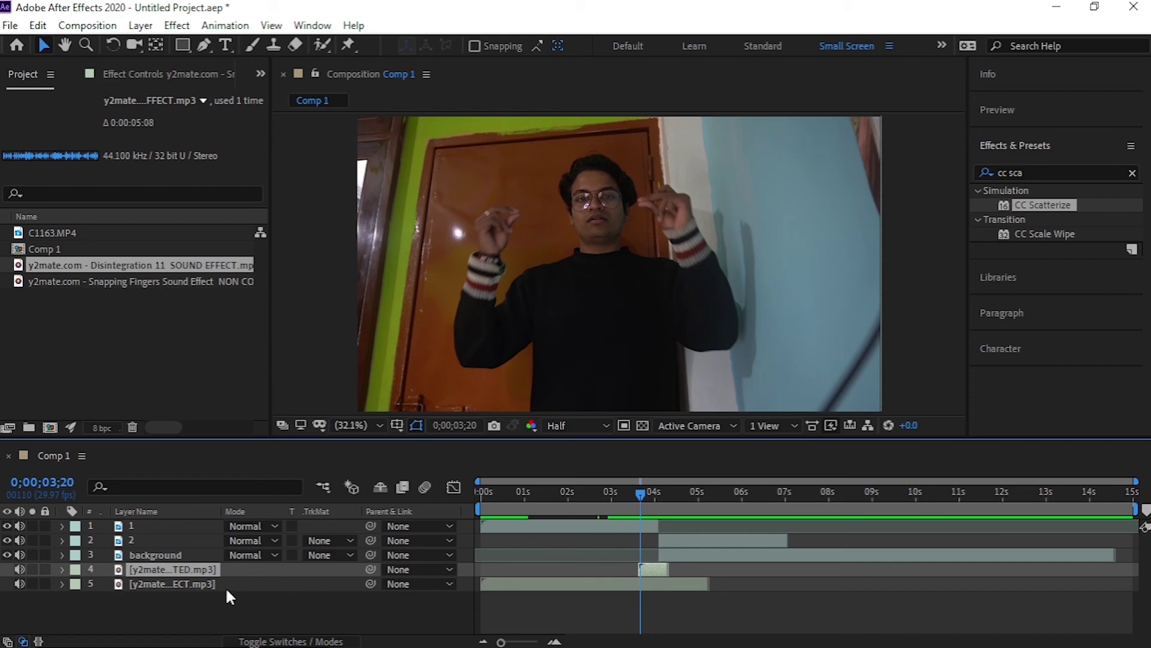
- Move the Disintegration audio on layer 5 to start around 4;00 and check sync
click(180, 589)
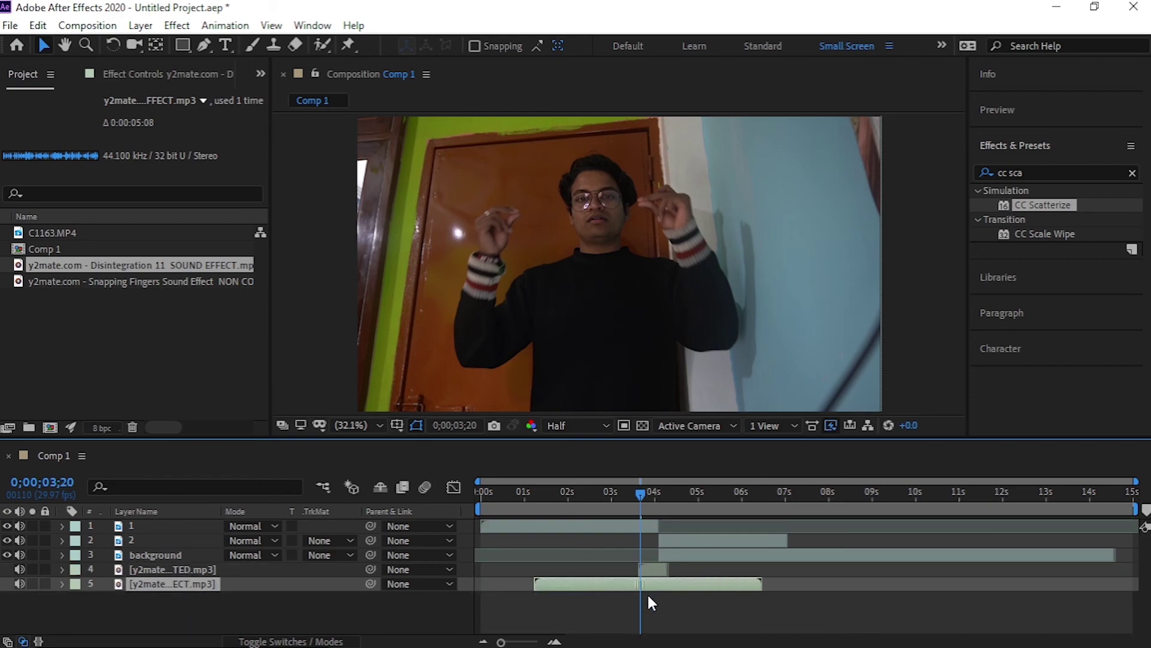
drag(628, 591, 766, 592)
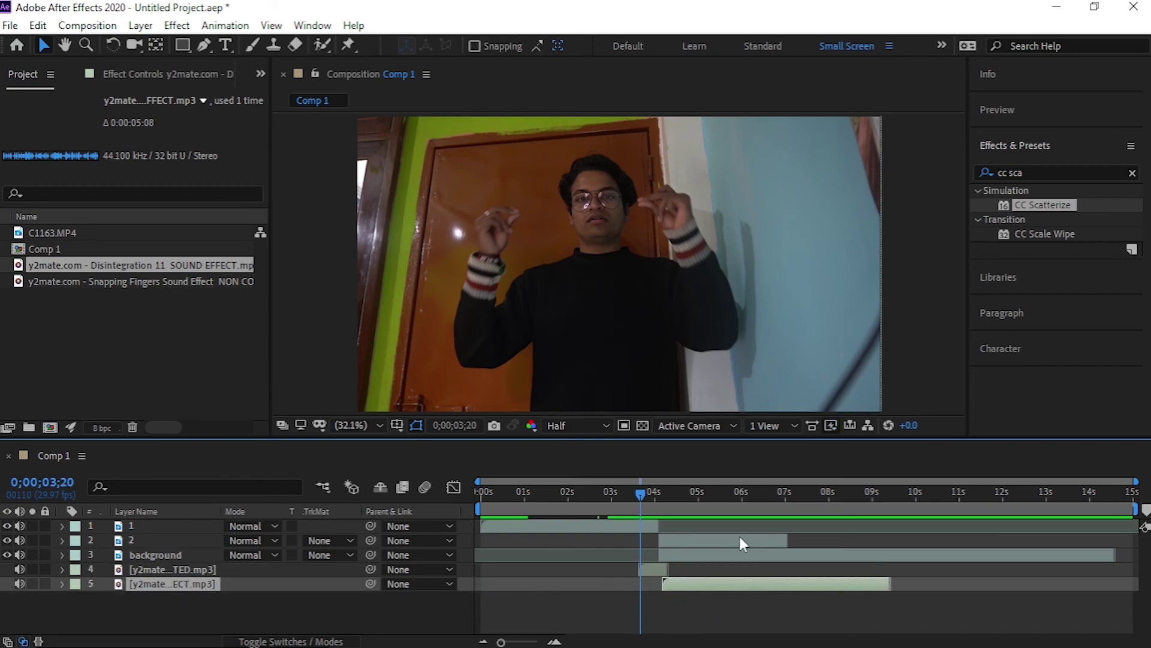
mouse_move(638, 492)
mouse_down()
mouse_move(668, 538)
mouse_move(877, 617)
mouse_move(711, 586)
mouse_up()
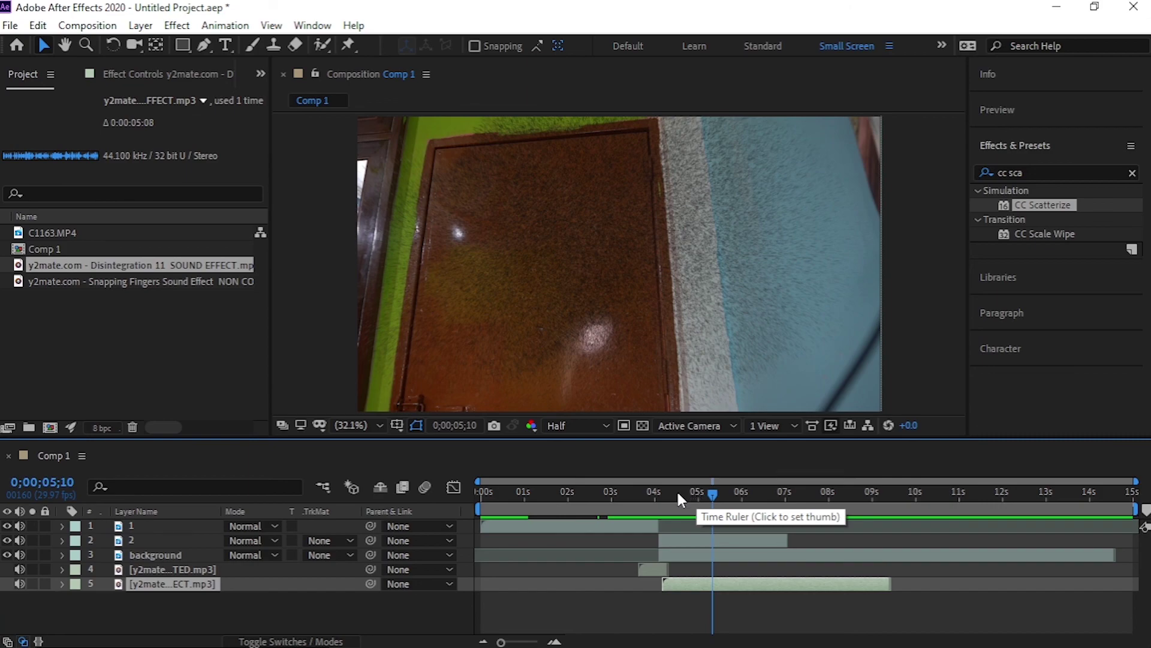
click(656, 493)
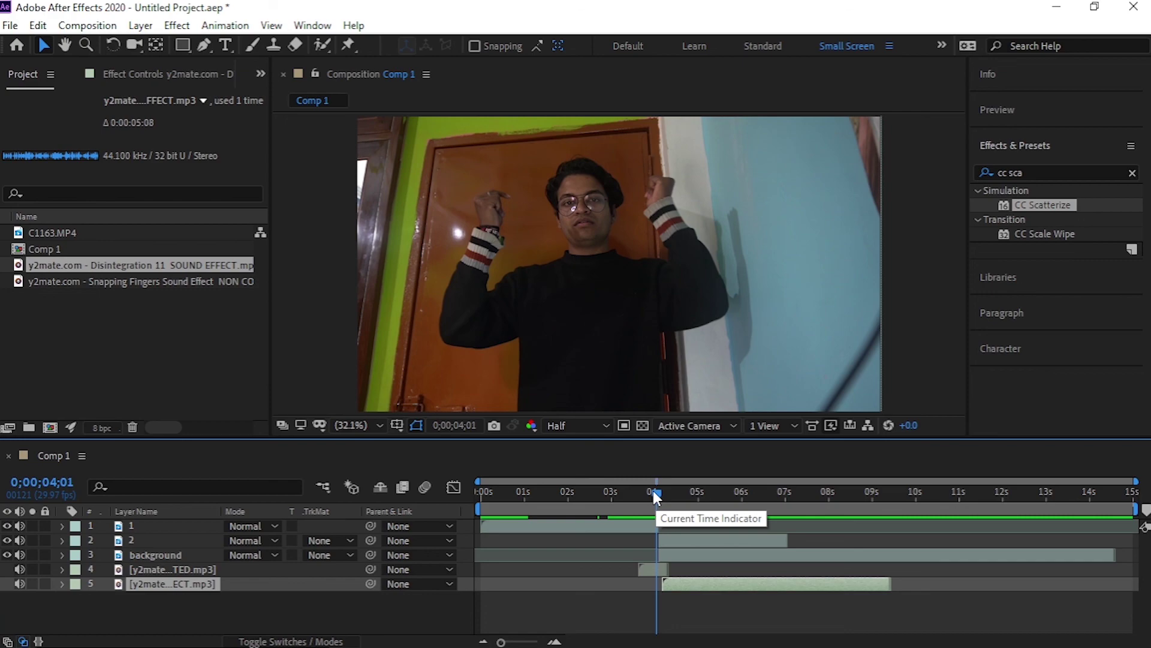